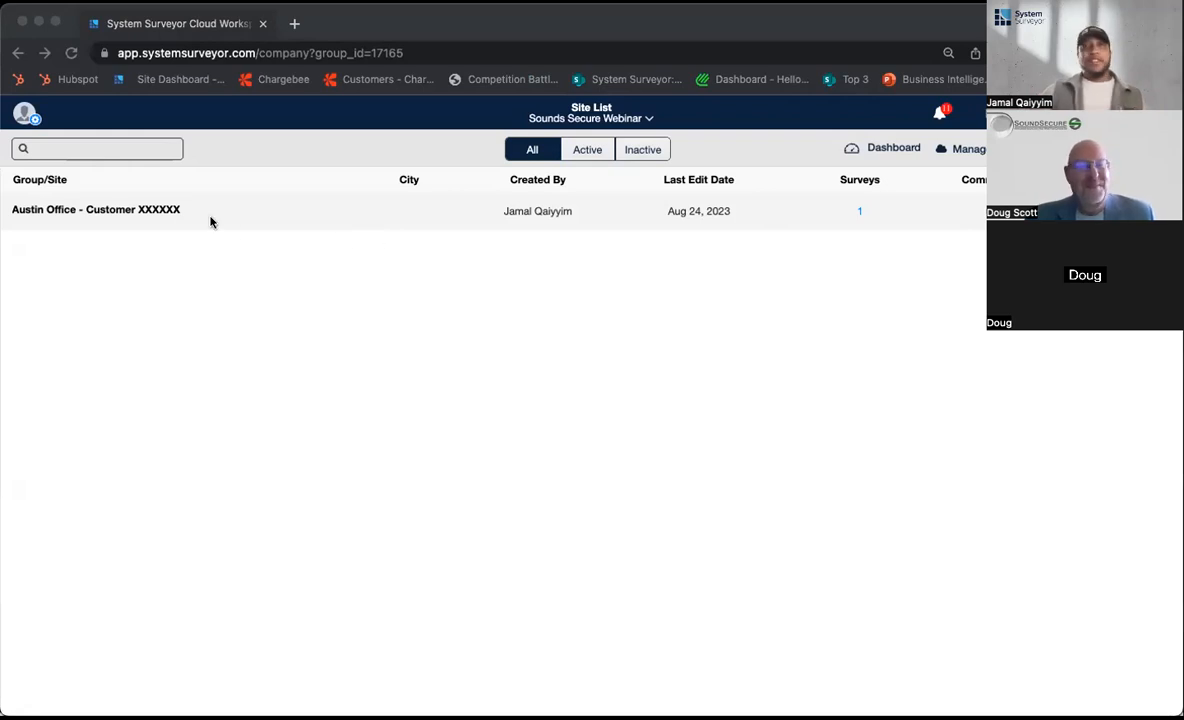
- Open the Austin Office survey in the Austin Office - Customer XXXXXX site for editing
left_click(132, 221)
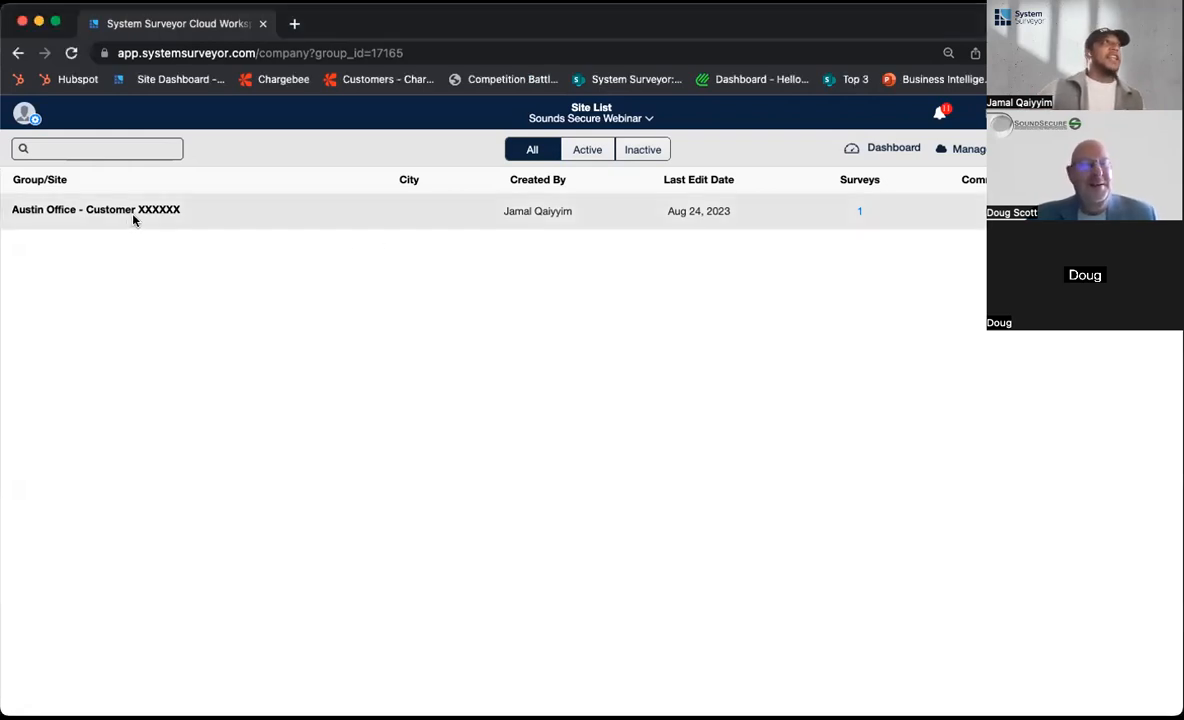
left_click(132, 213)
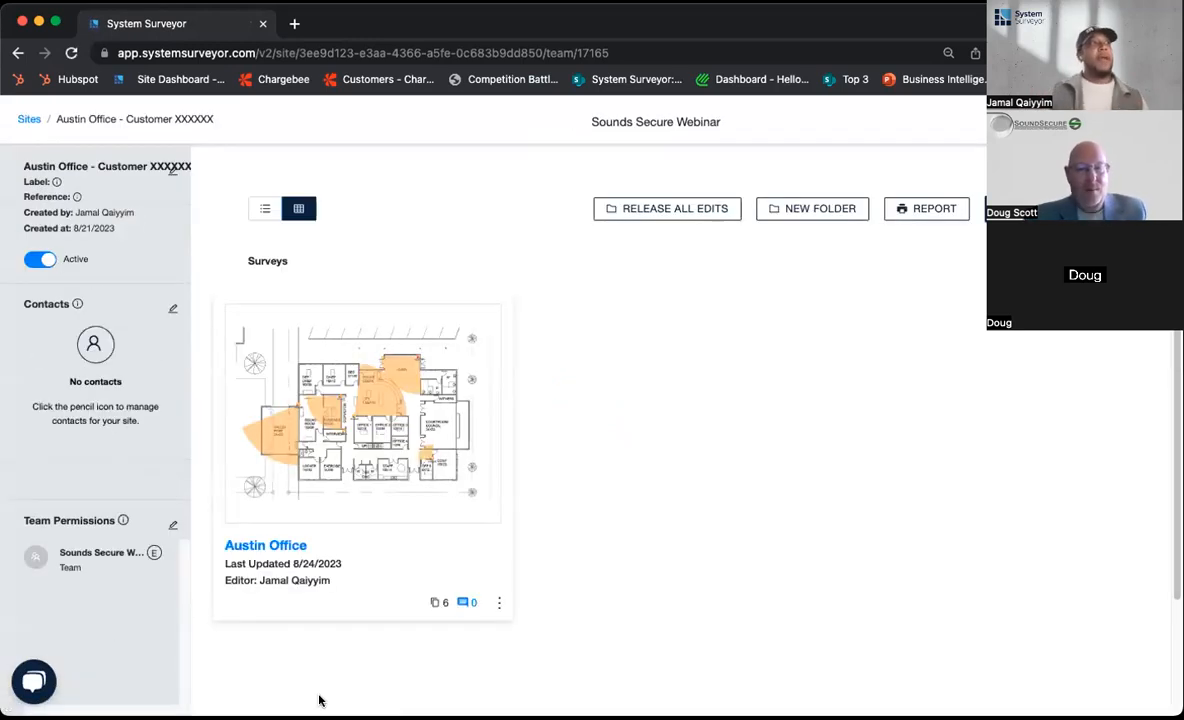
left_click(298, 547)
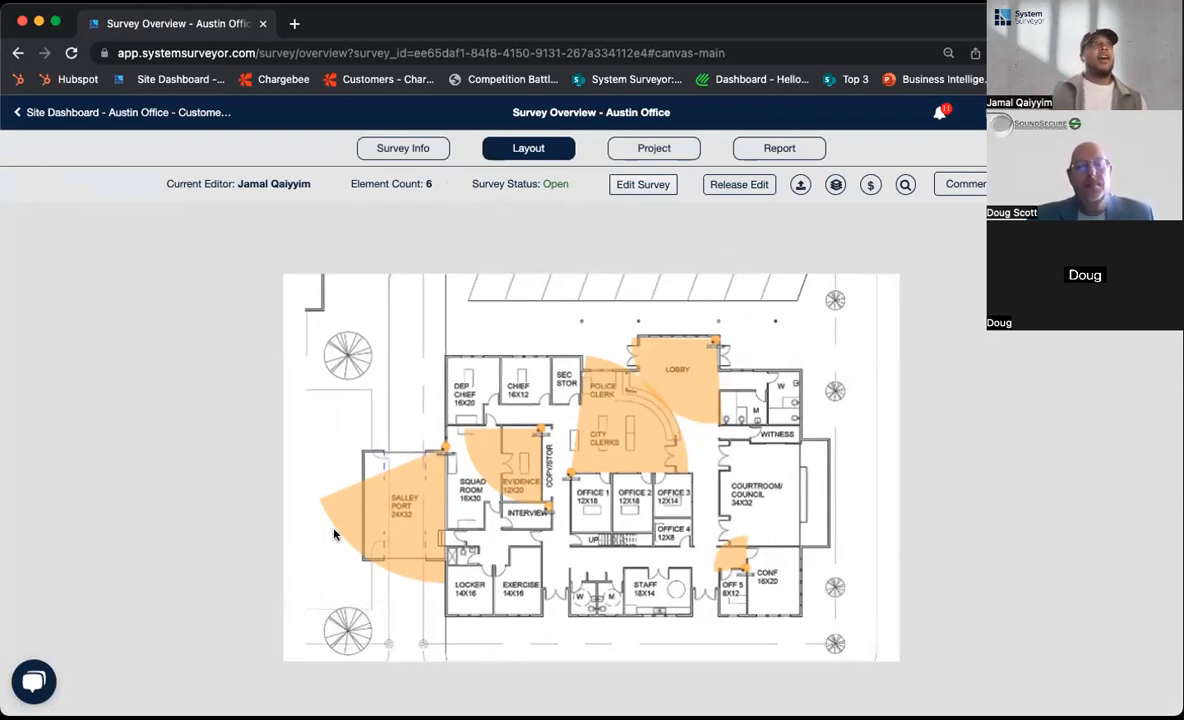
left_click(640, 184)
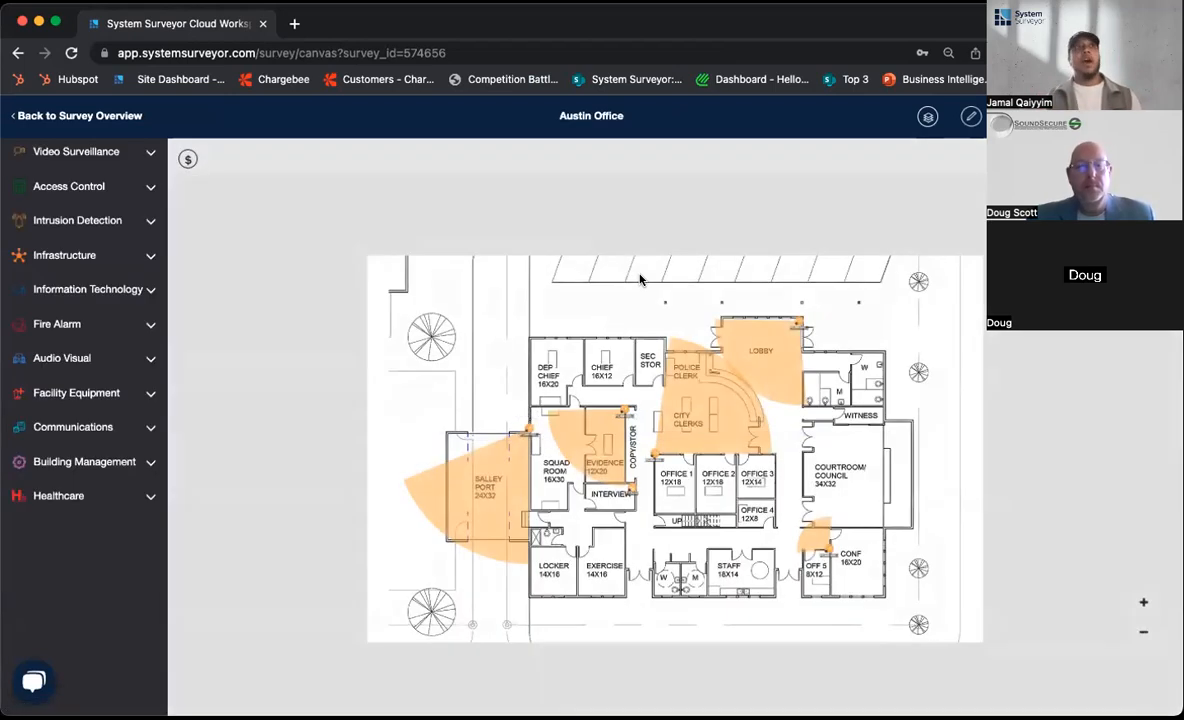
- Place a Video Surveillance microphone element in the middle of the Salley Port on the floor plan
scroll(675, 442, "up", 5)
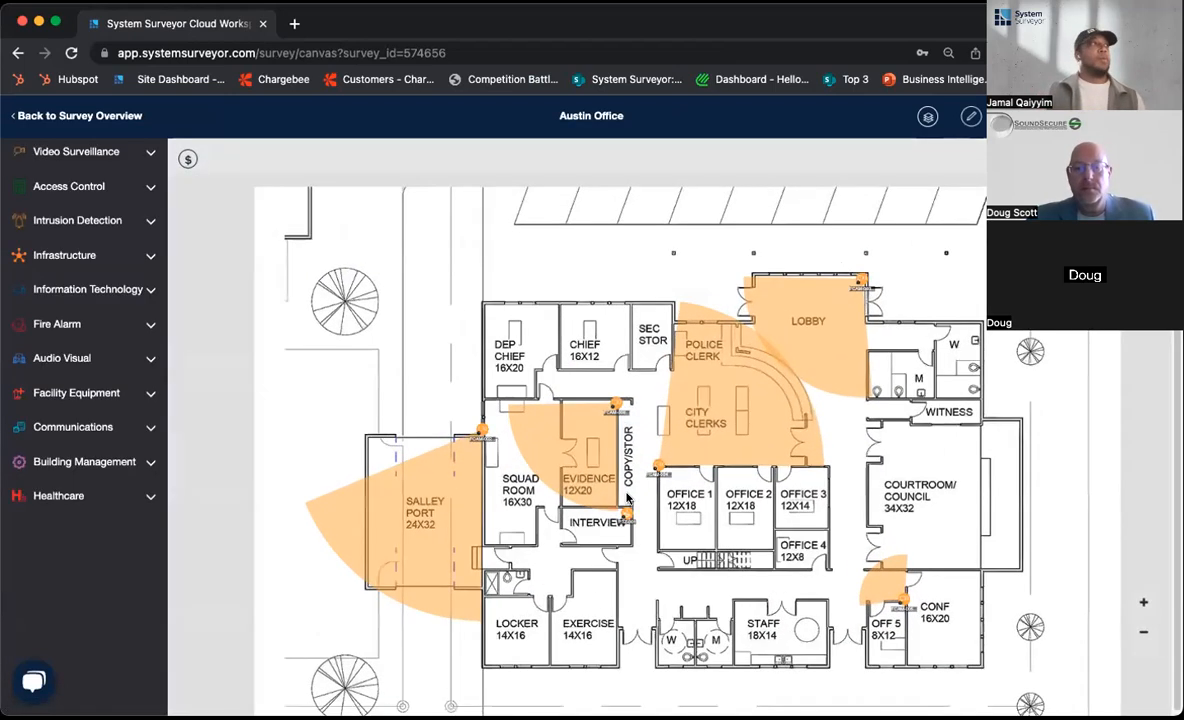
scroll(627, 498, "up", 2)
left_click_drag(543, 556, 549, 449)
scroll(355, 315, "up", 1)
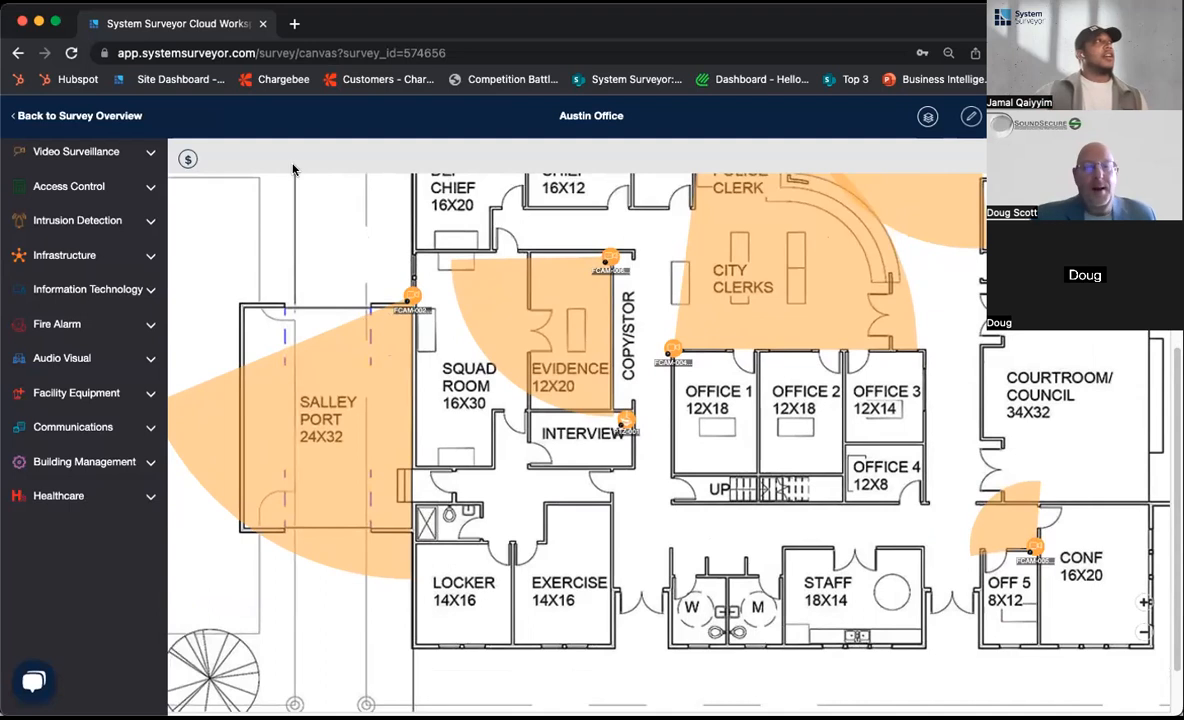
left_click(148, 152)
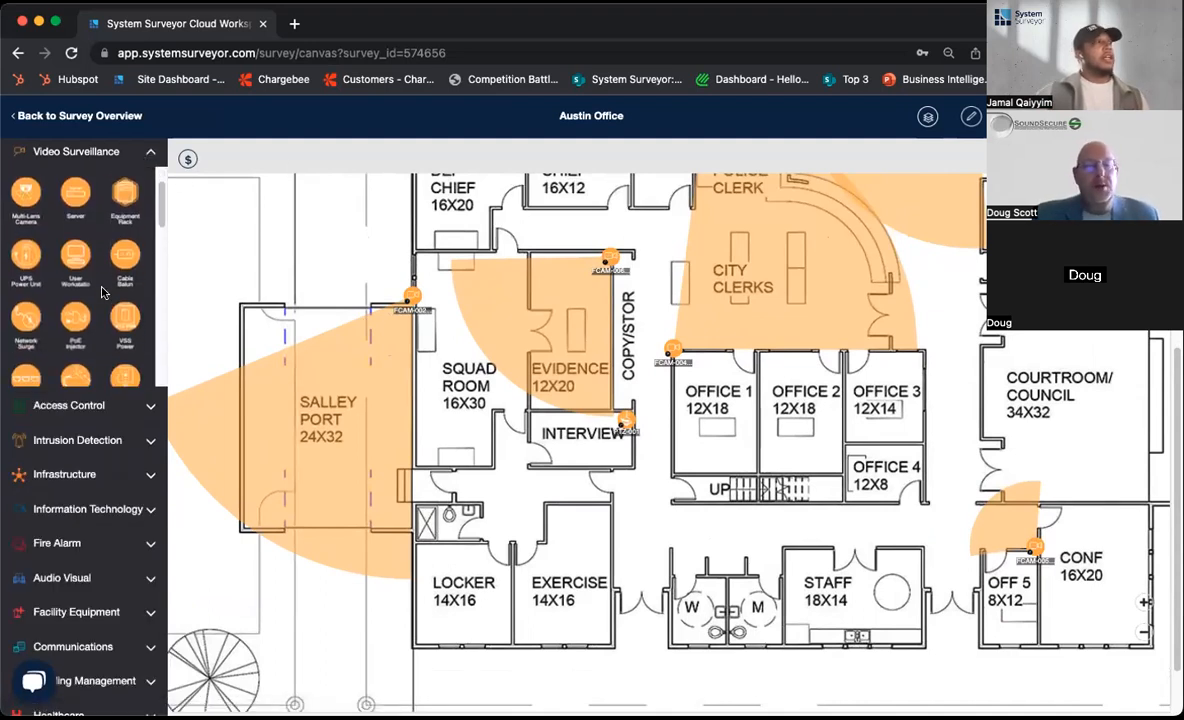
scroll(101, 291, "down", 3)
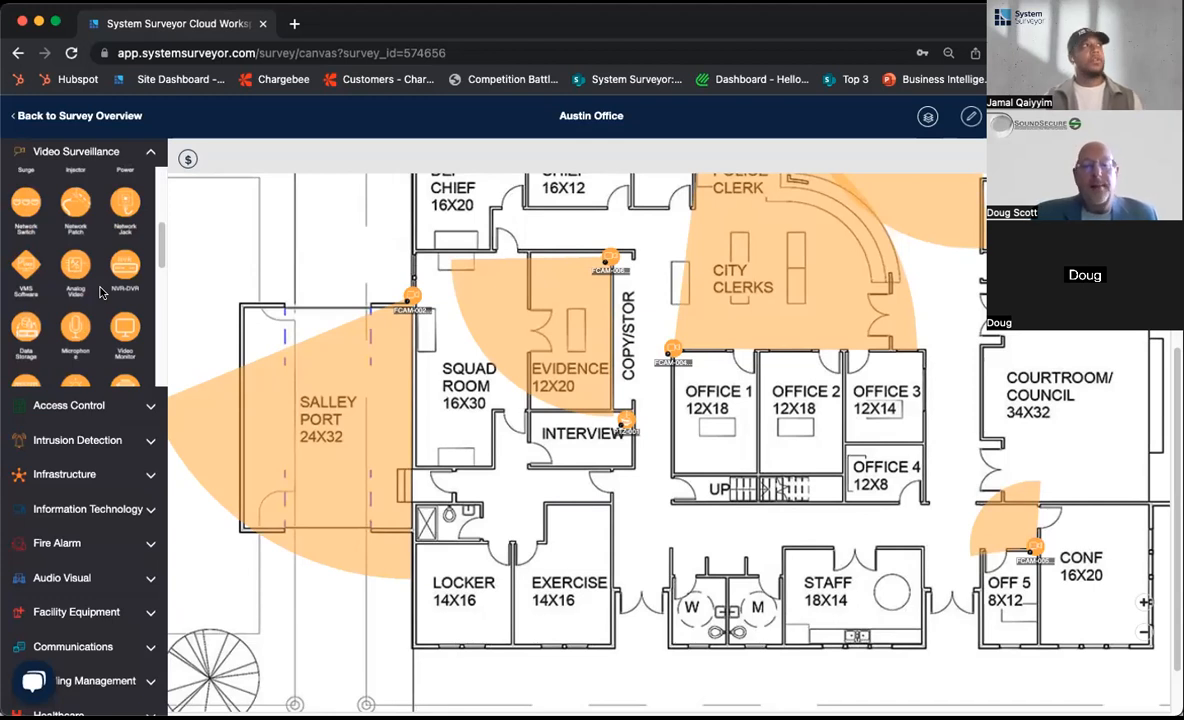
left_click_drag(76, 327, 341, 407)
left_click(404, 389)
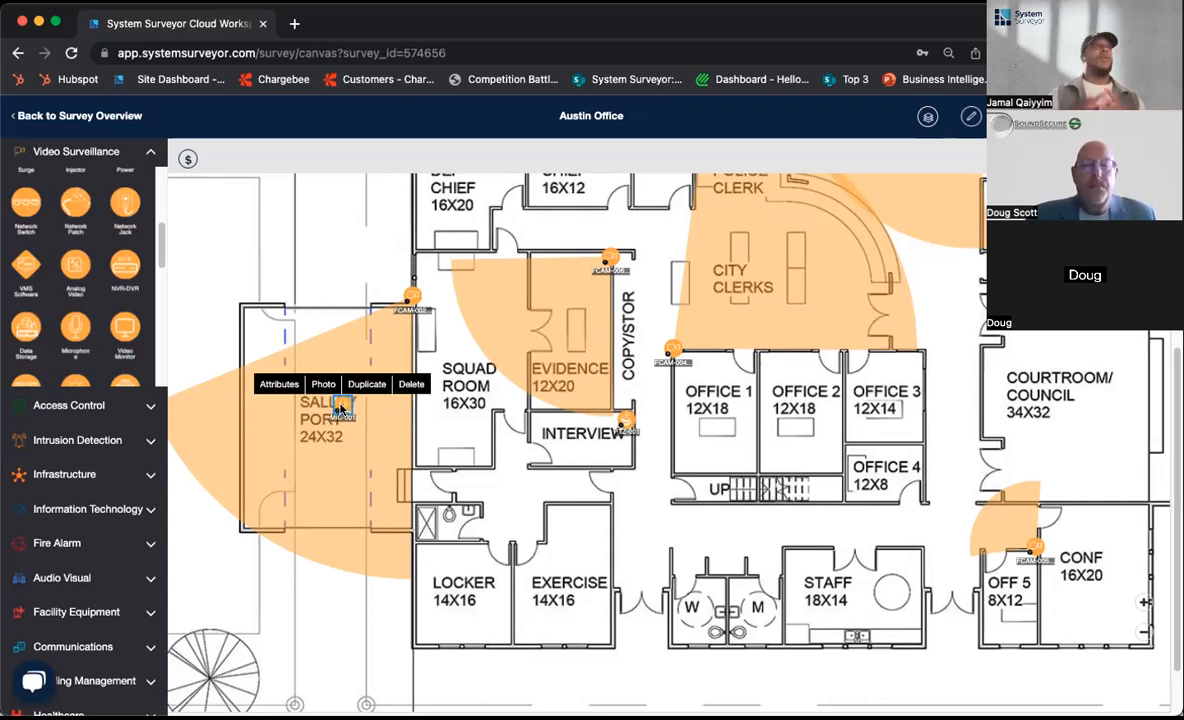
- Assign the SS-800 Line Level Microphone profile to the Salley Port microphone and move it above the room label
left_click(285, 386)
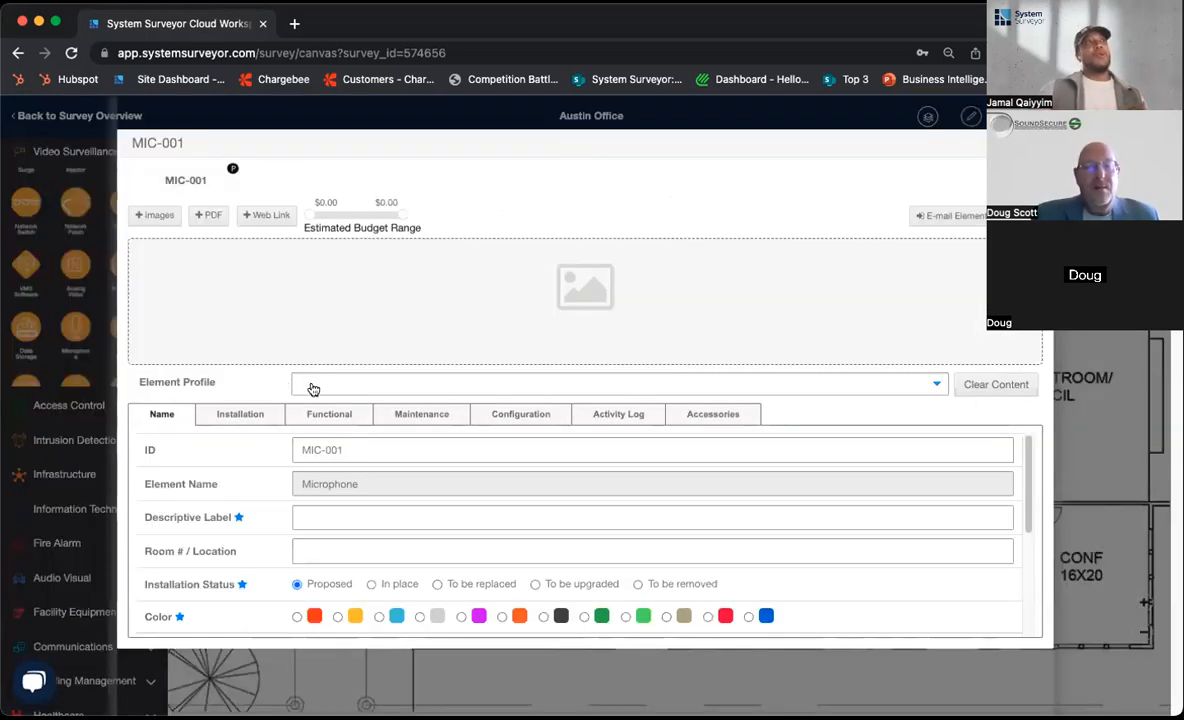
left_click(313, 388)
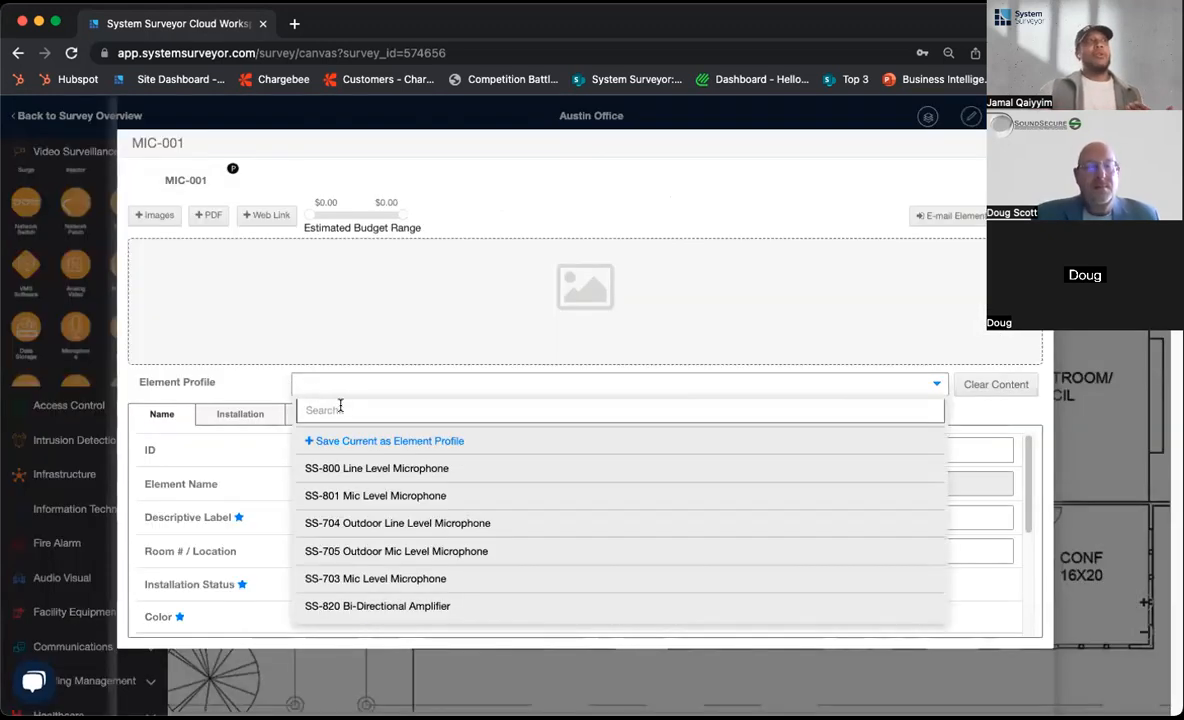
left_click(388, 472)
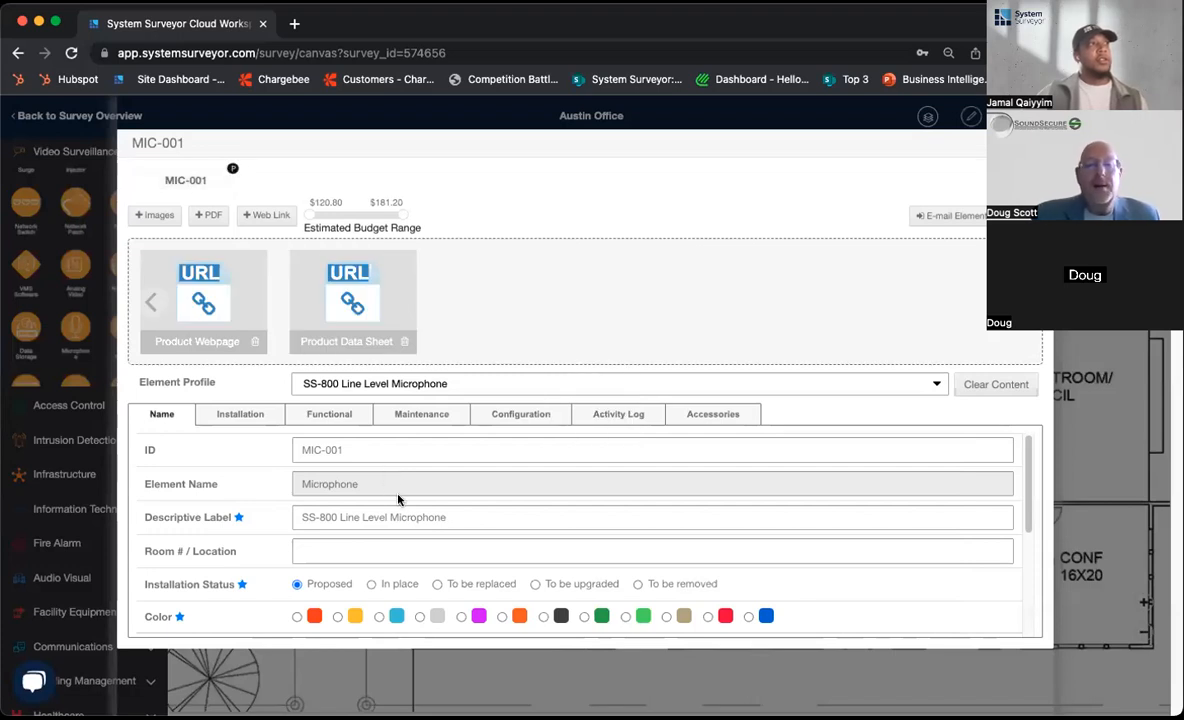
scroll(399, 500, "down", 3)
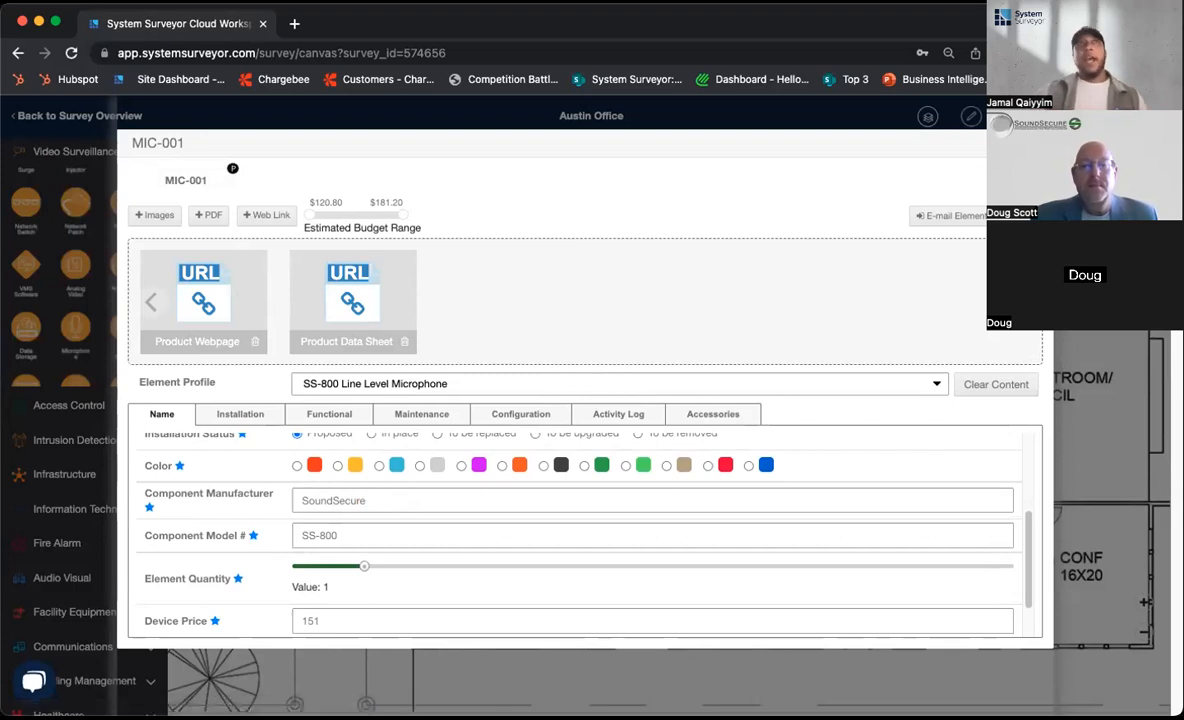
left_click(1035, 144)
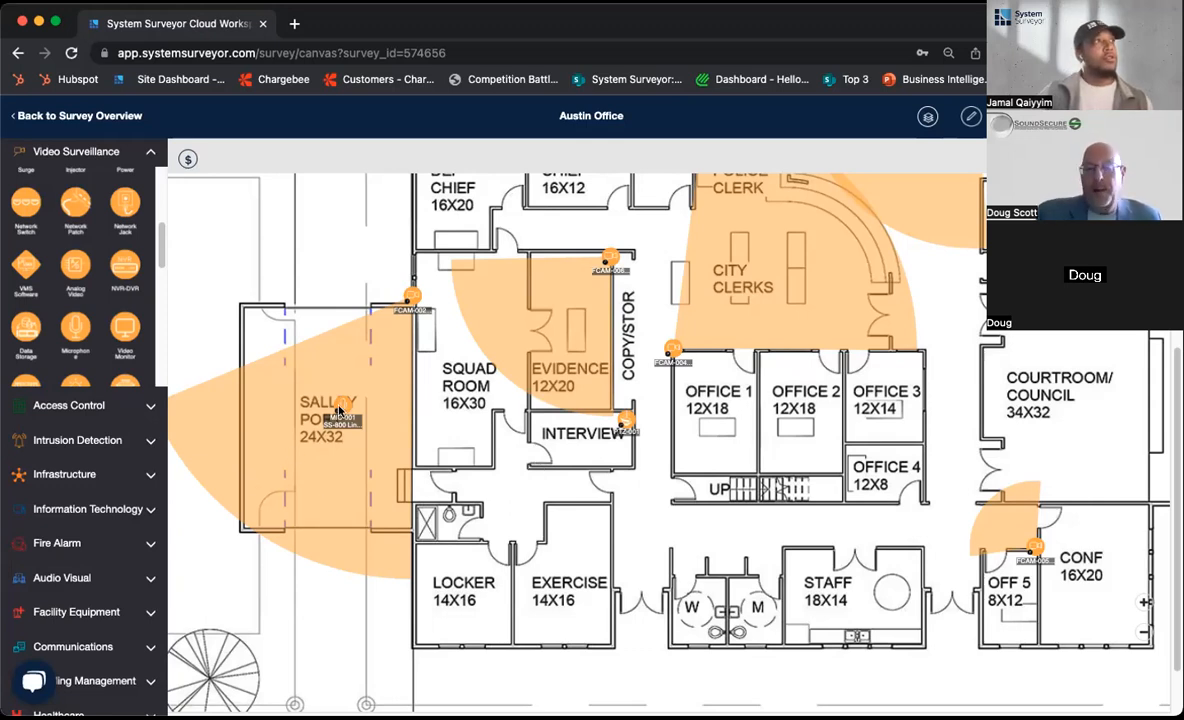
left_click_drag(340, 410, 348, 359)
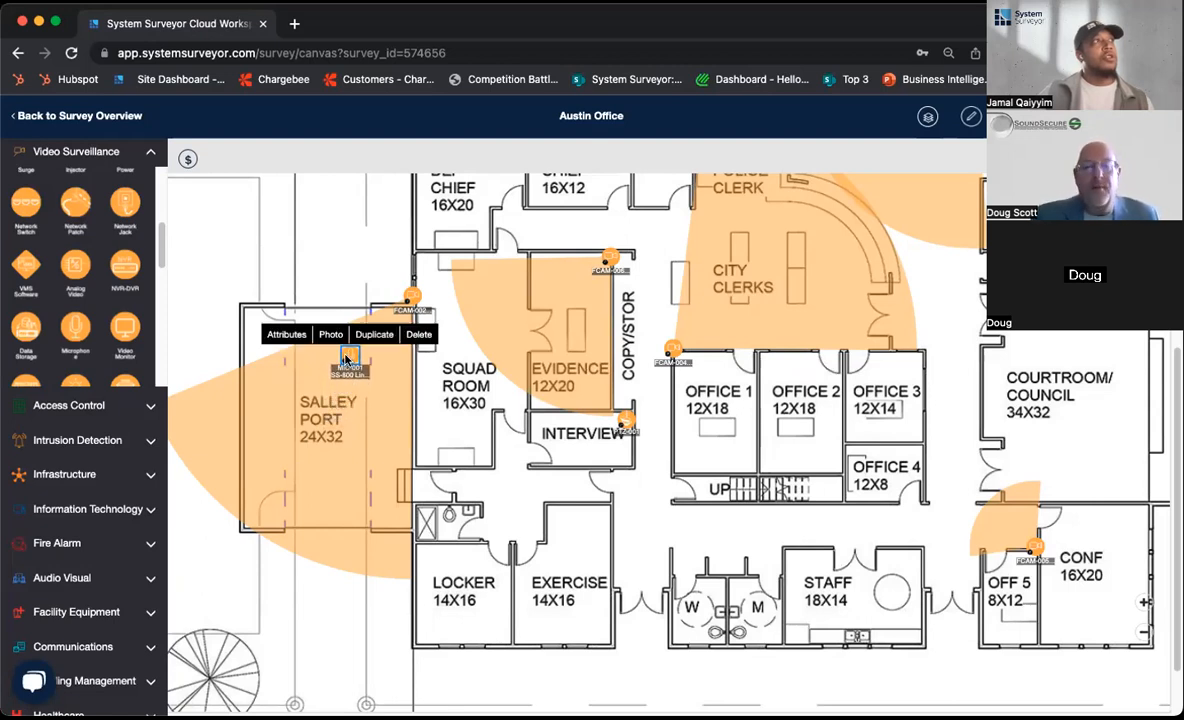
left_click(401, 404)
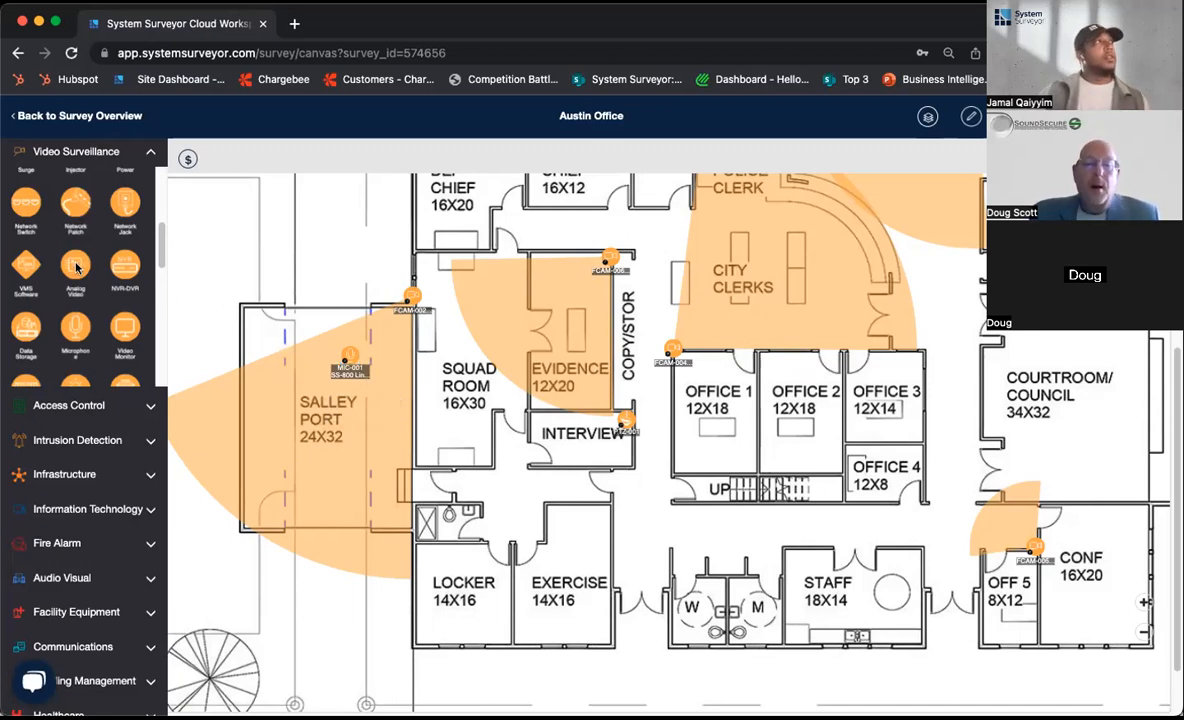
- Add a second microphone near the lower end of the Salley Port with the SS-800 Line Level Microphone profile
left_click_drag(77, 325, 344, 494)
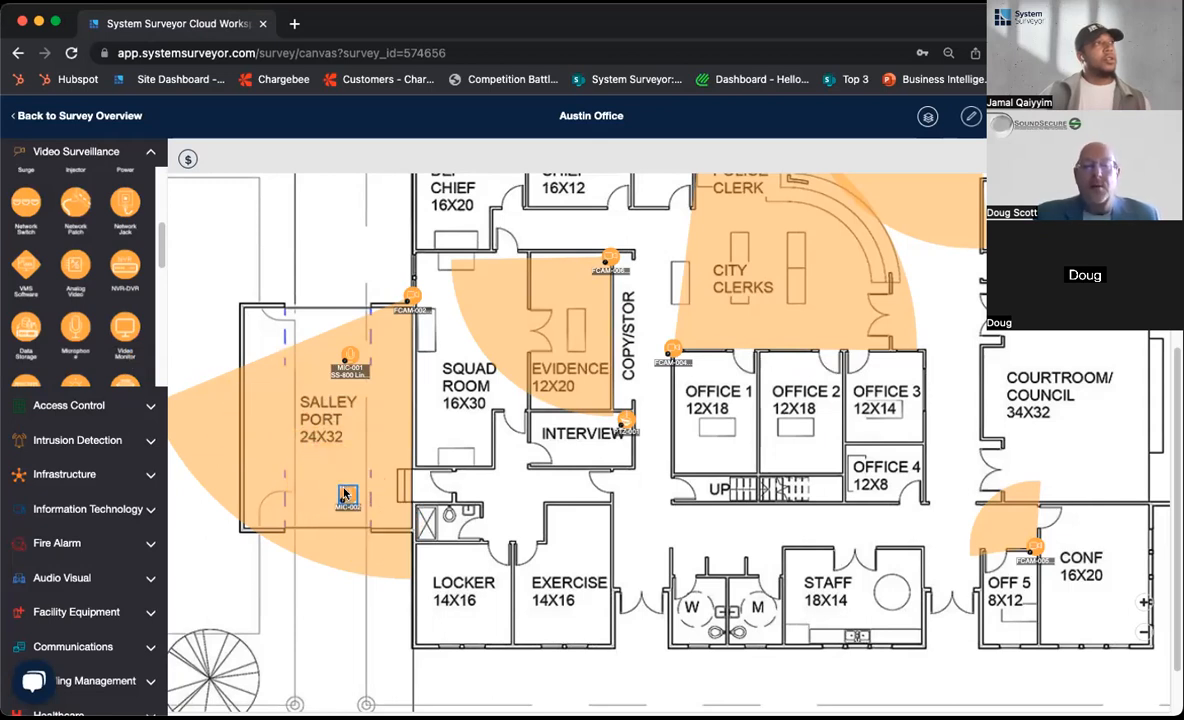
left_click_drag(349, 496, 355, 489)
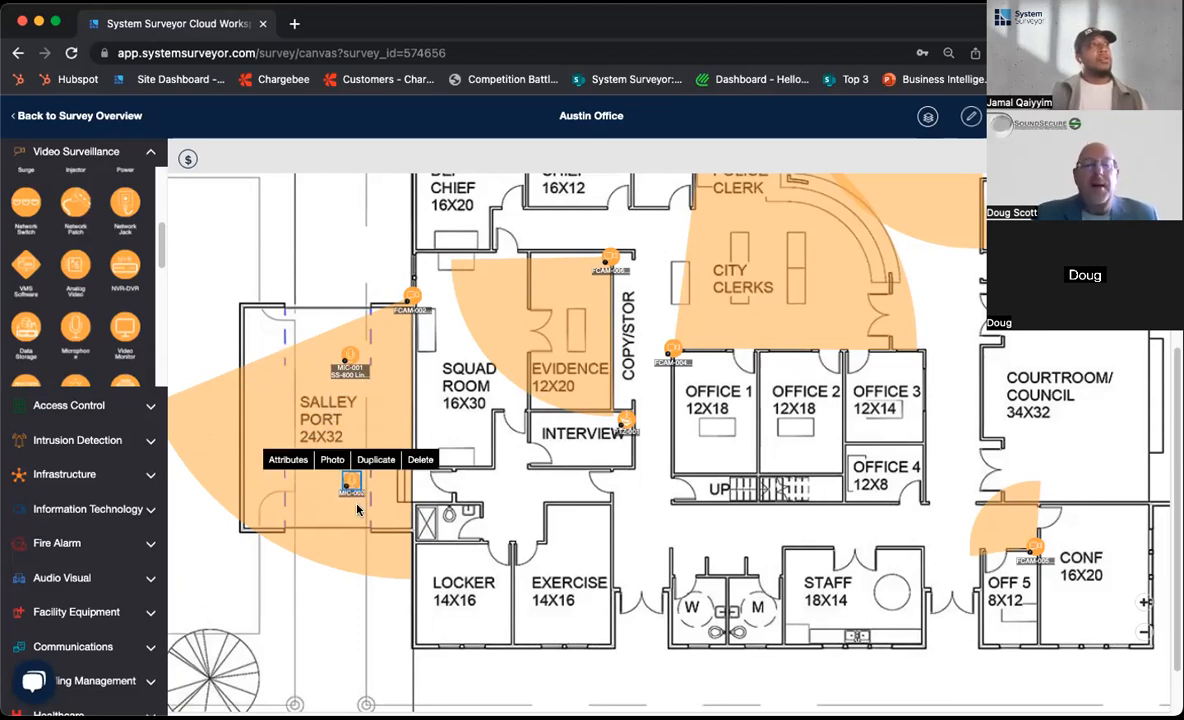
left_click(288, 460)
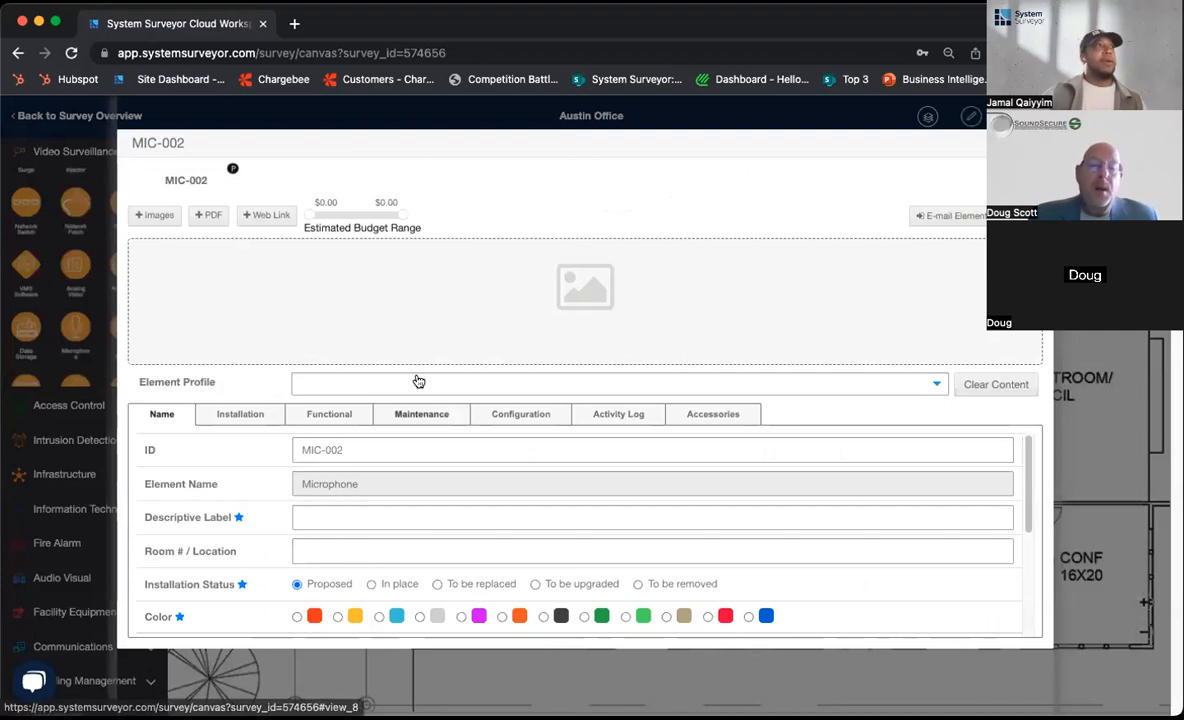
left_click(415, 381)
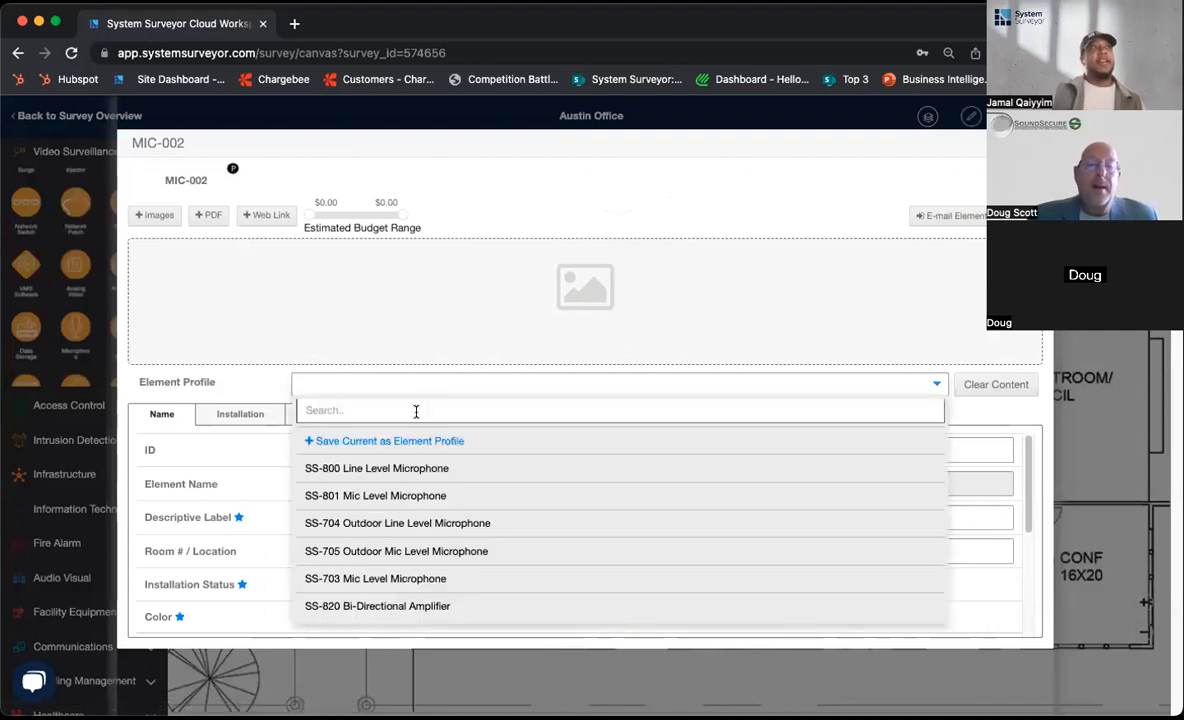
left_click(400, 478)
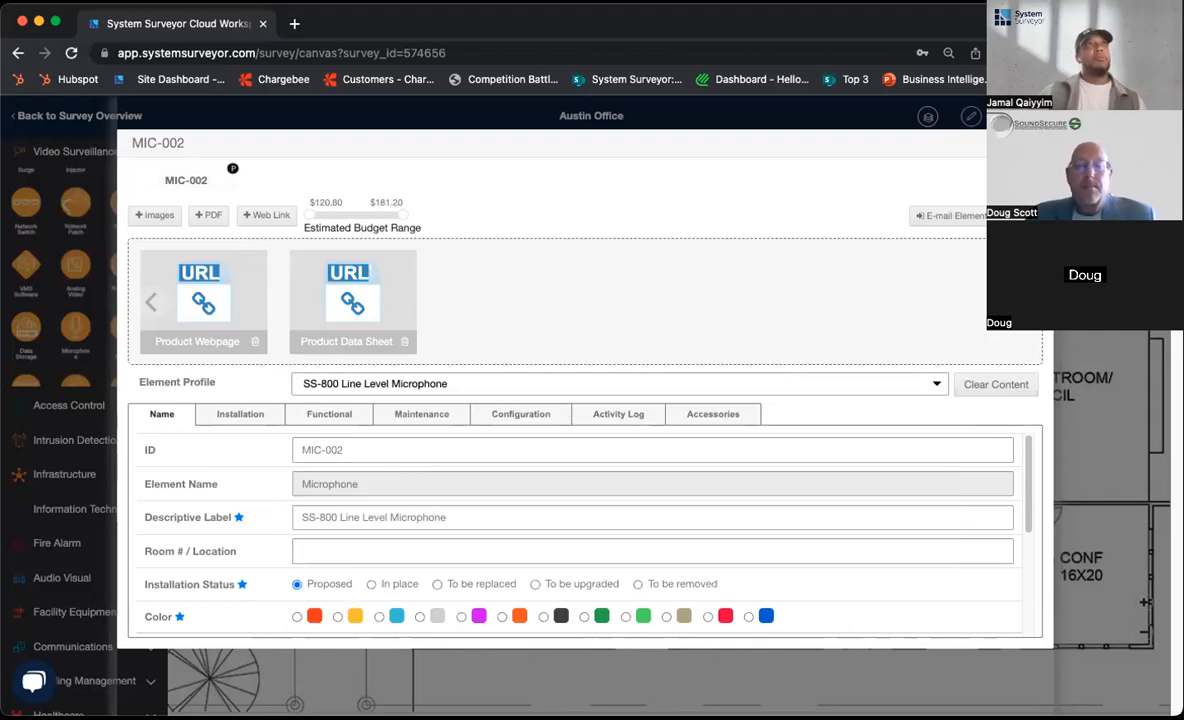
left_click(1034, 143)
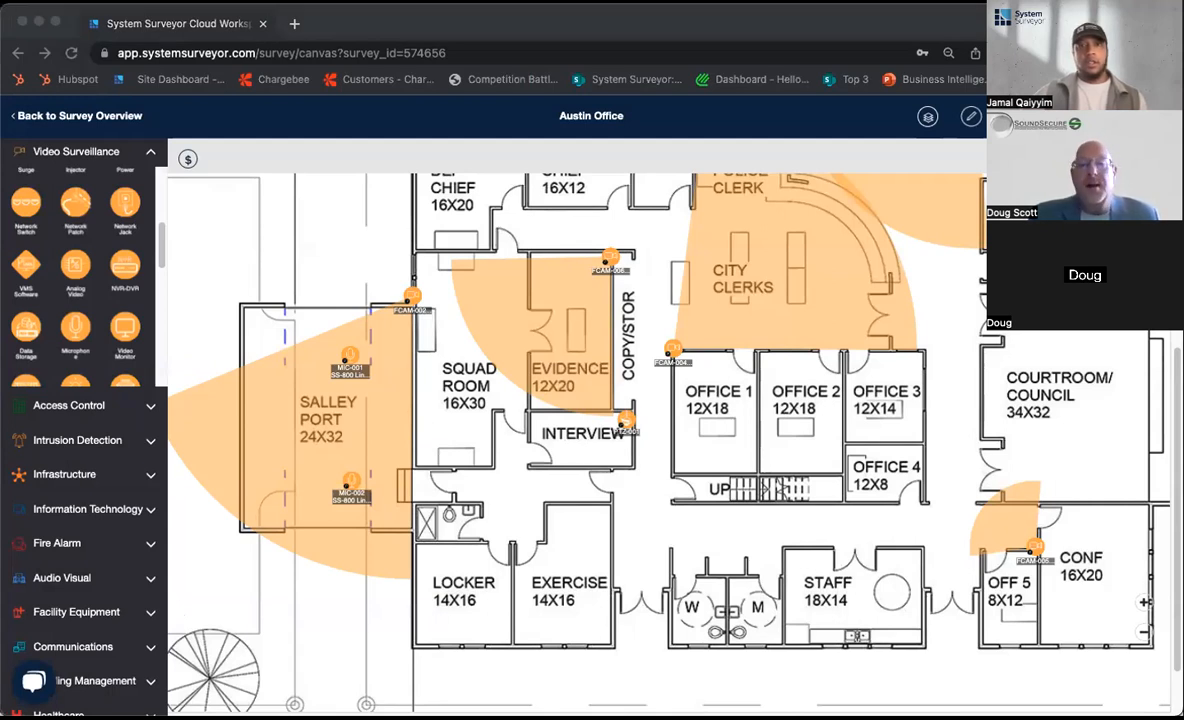
- Add a microphone in the Evidence room and assign it the SS-800 Line Level Microphone profile
left_click(654, 479)
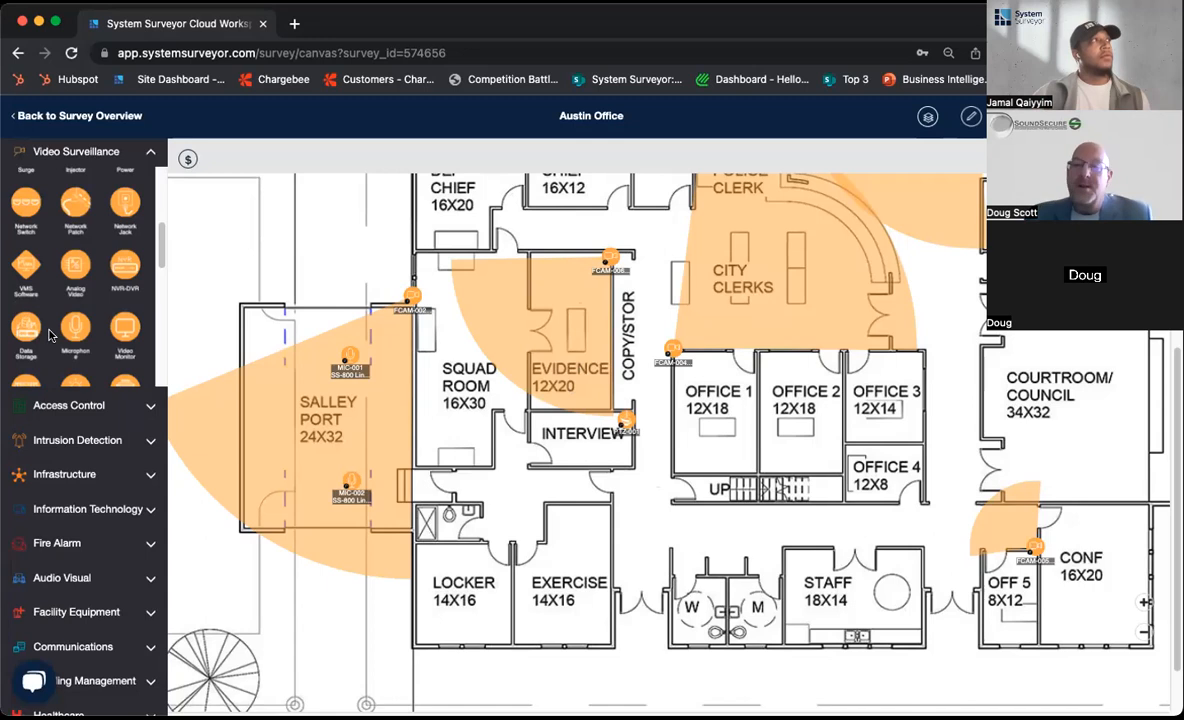
left_click_drag(73, 337, 542, 326)
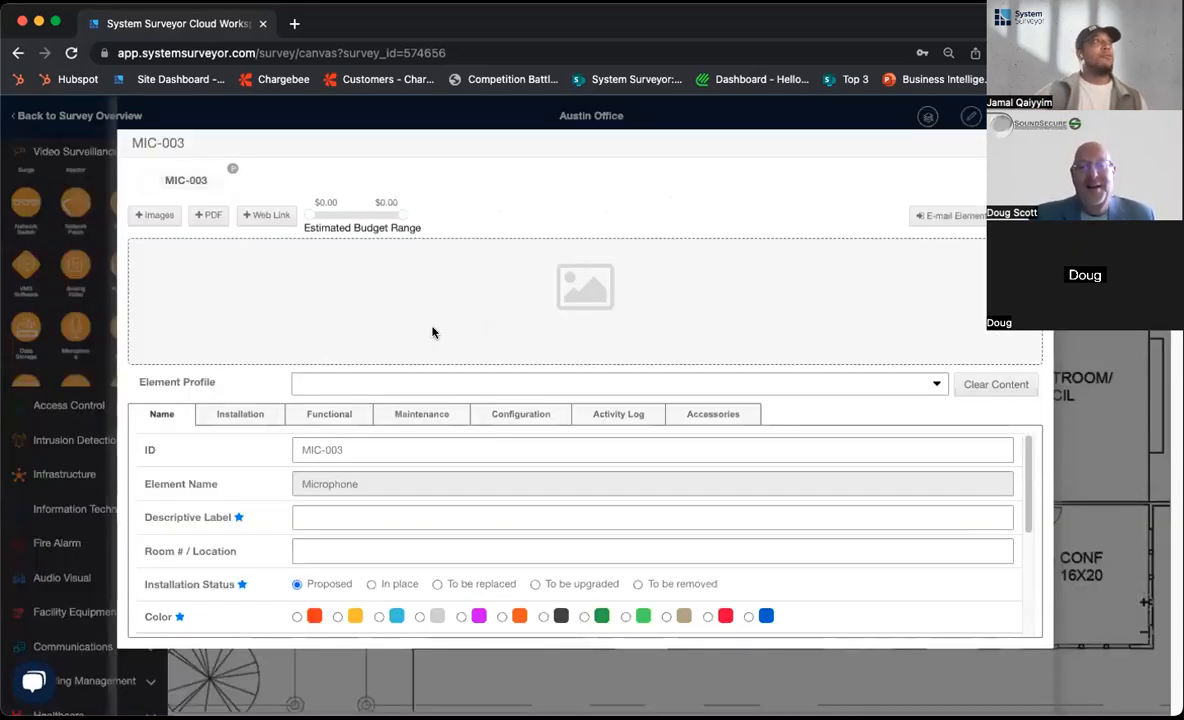
left_click(472, 292)
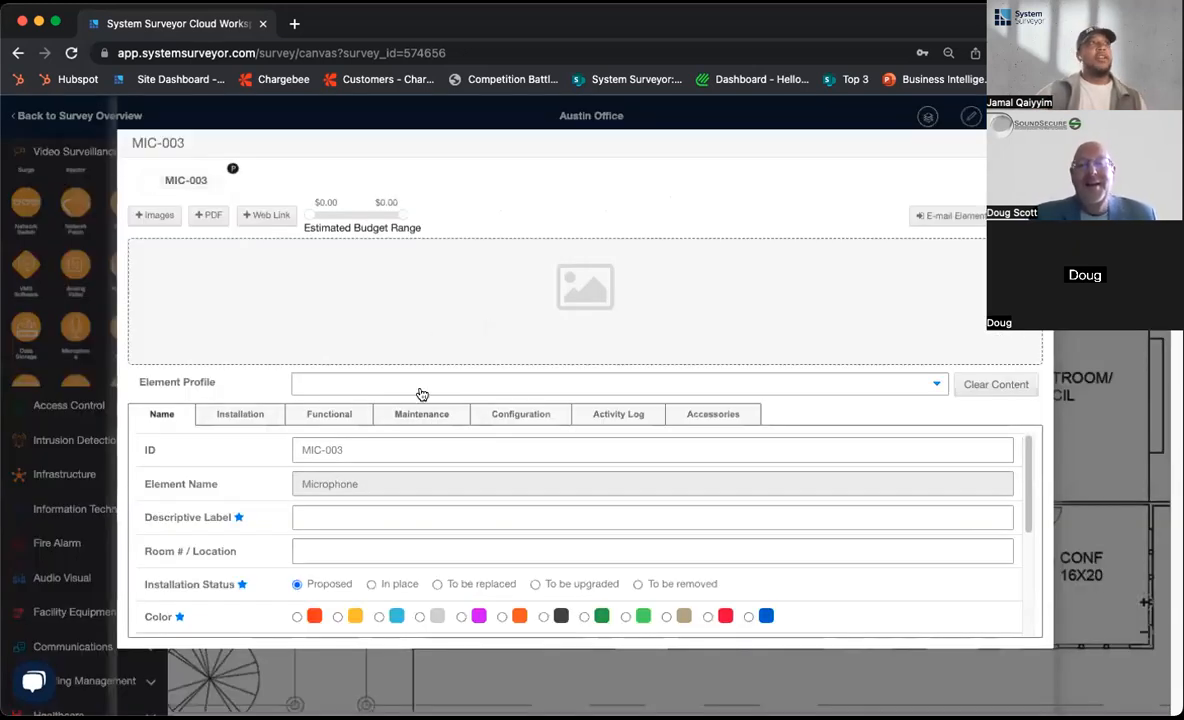
left_click(421, 394)
left_click(405, 465)
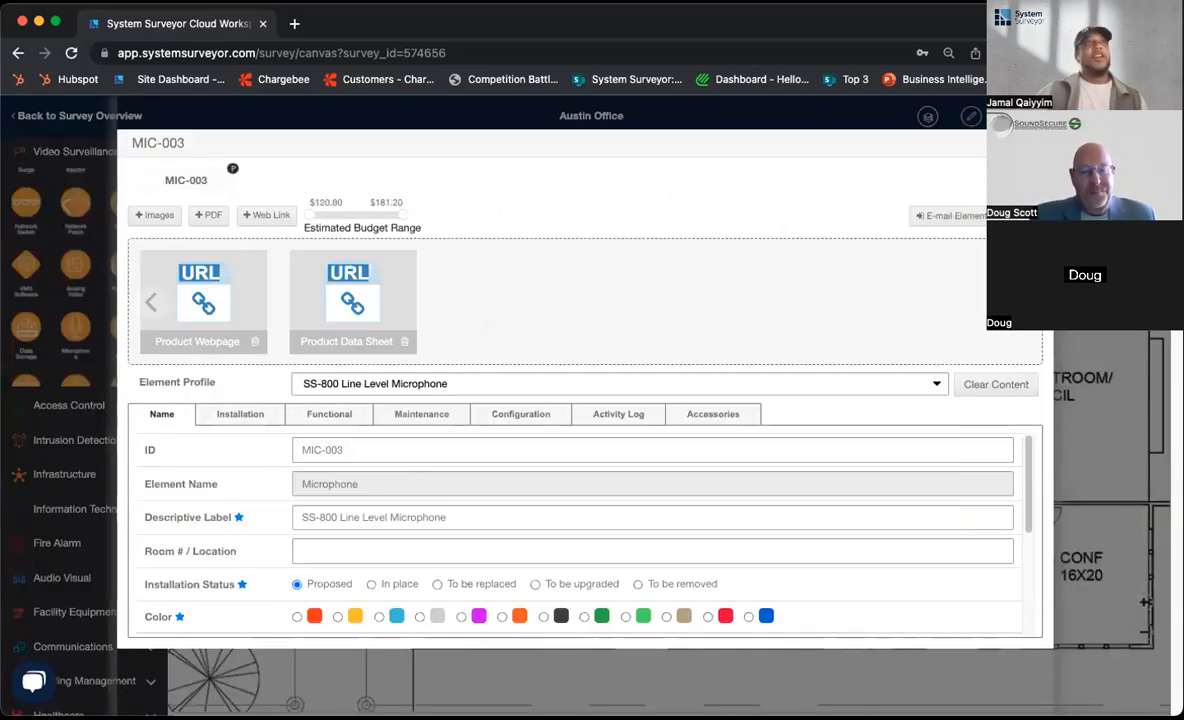
left_click(1036, 143)
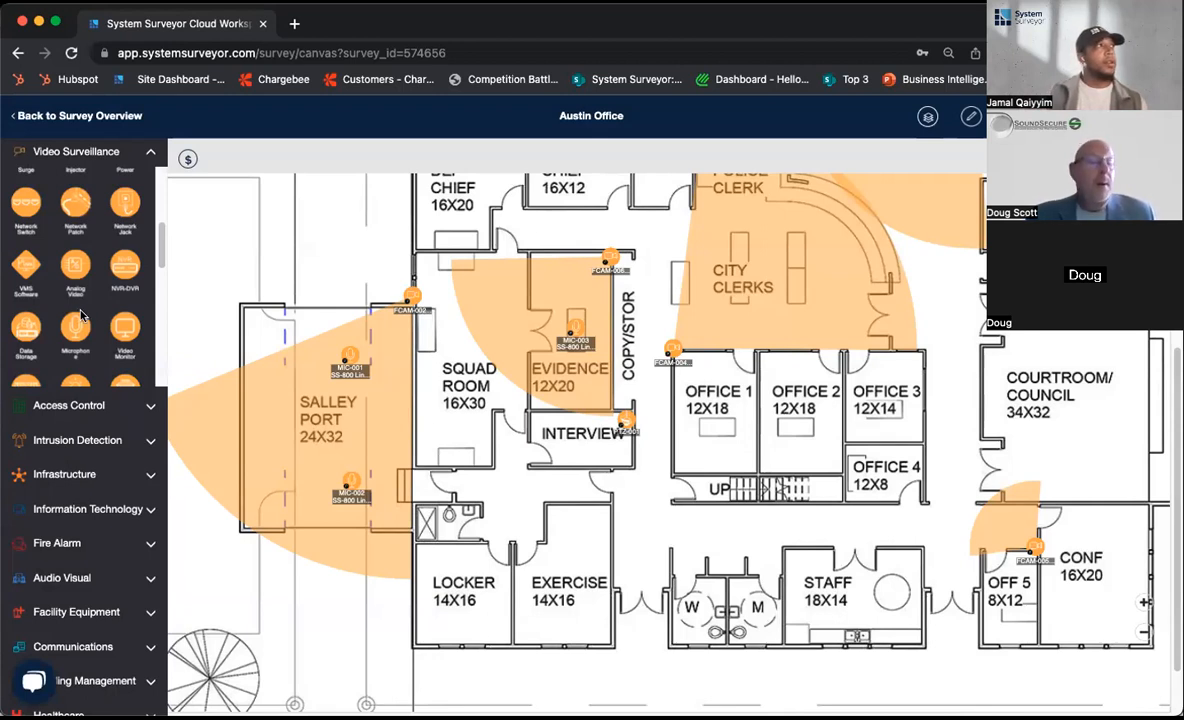
- Add a microphone with the SS-704 Outdoor Line Level Microphone profile in the Interview room, positioned near its upper wall
mouse_move(124, 326)
left_mouse_down()
mouse_move(565, 432)
mouse_move(580, 447)
left_mouse_up()
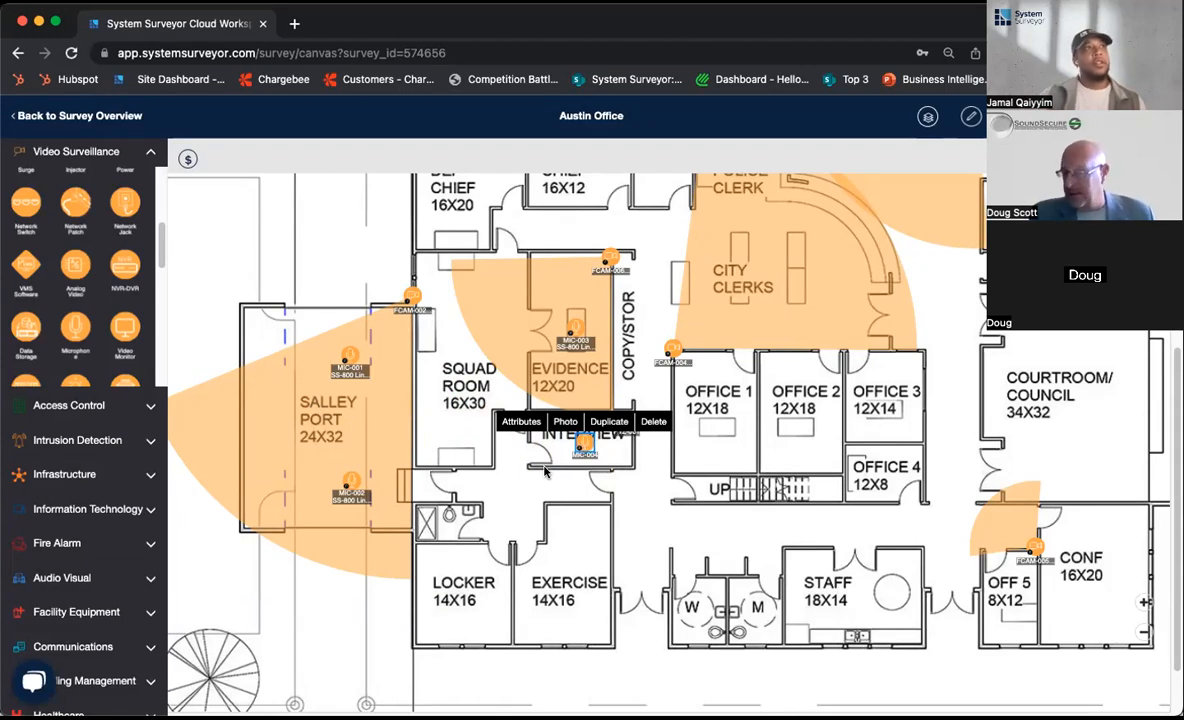
left_click(522, 422)
left_click(450, 385)
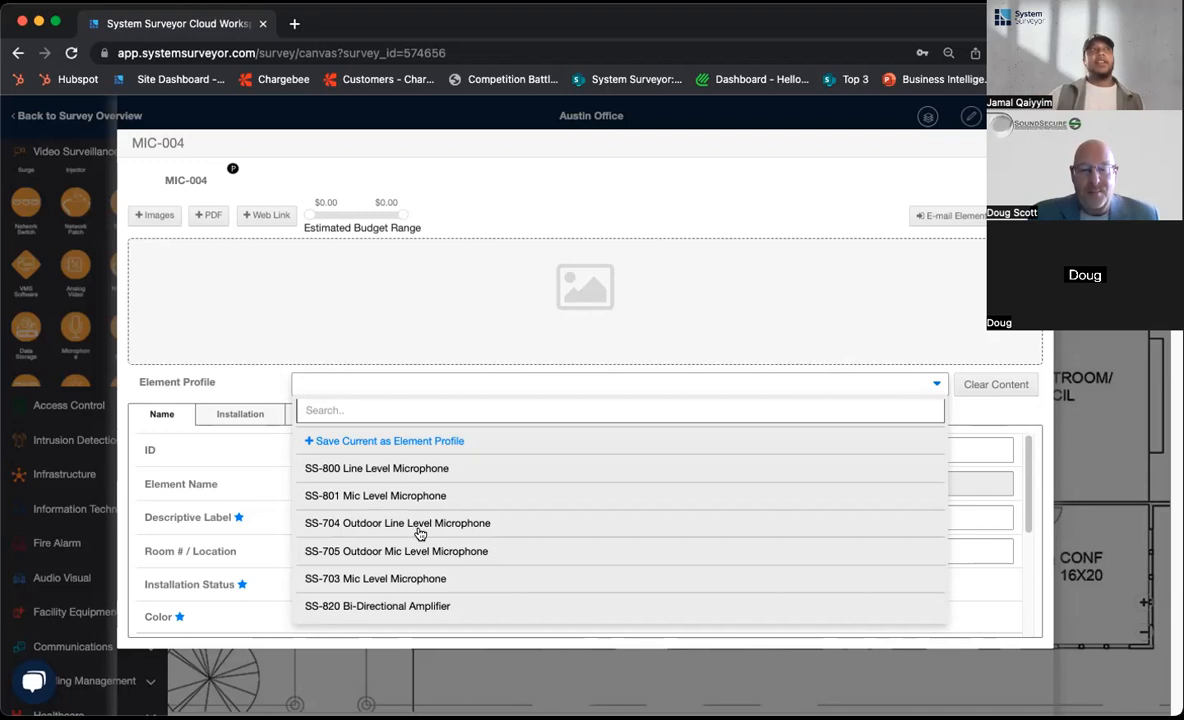
left_click(420, 533)
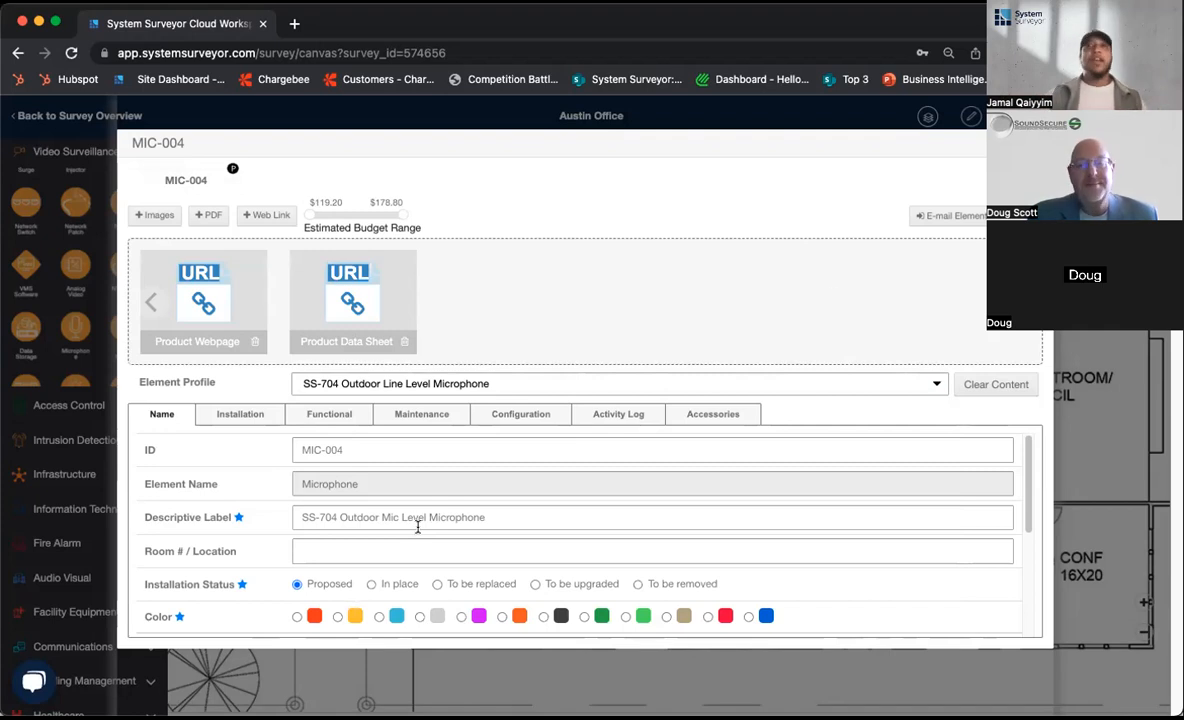
left_click(1034, 143)
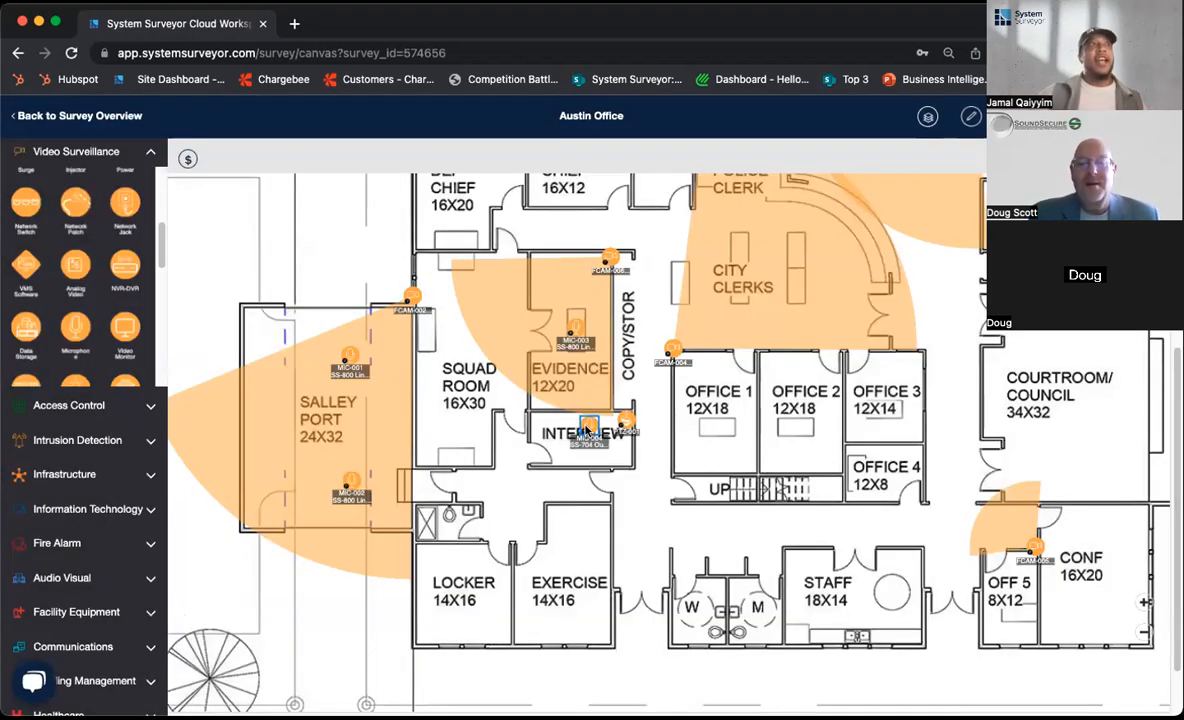
left_click(588, 422)
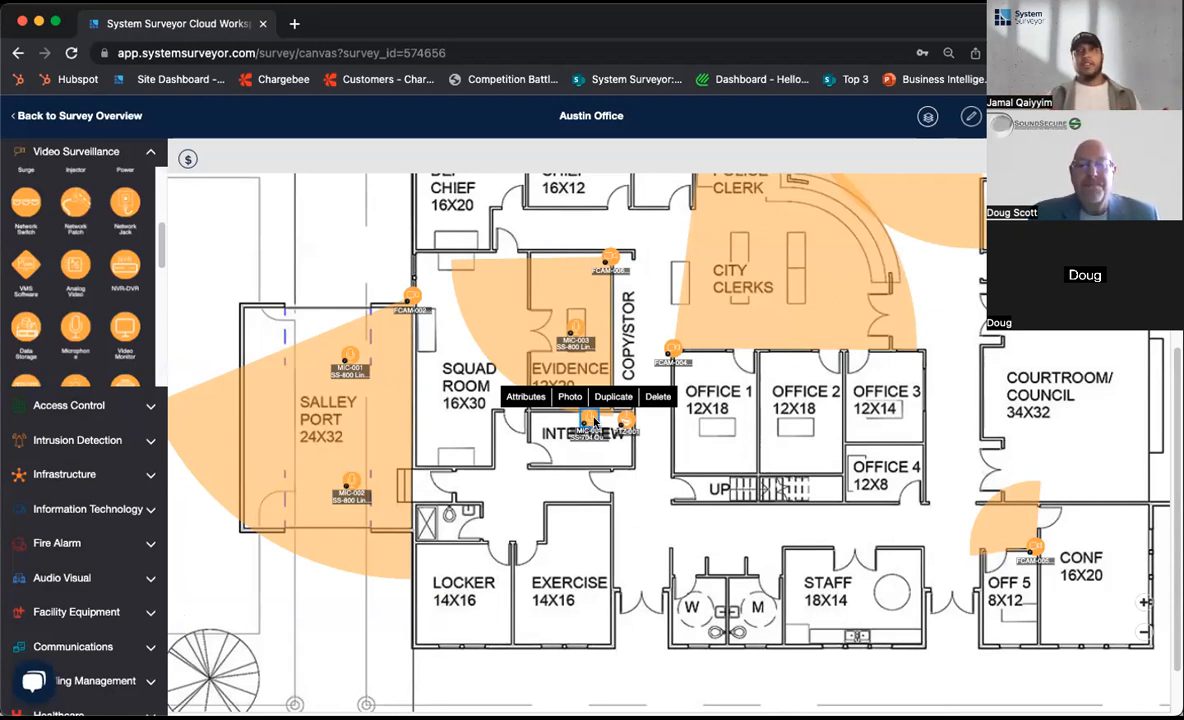
left_click(557, 465)
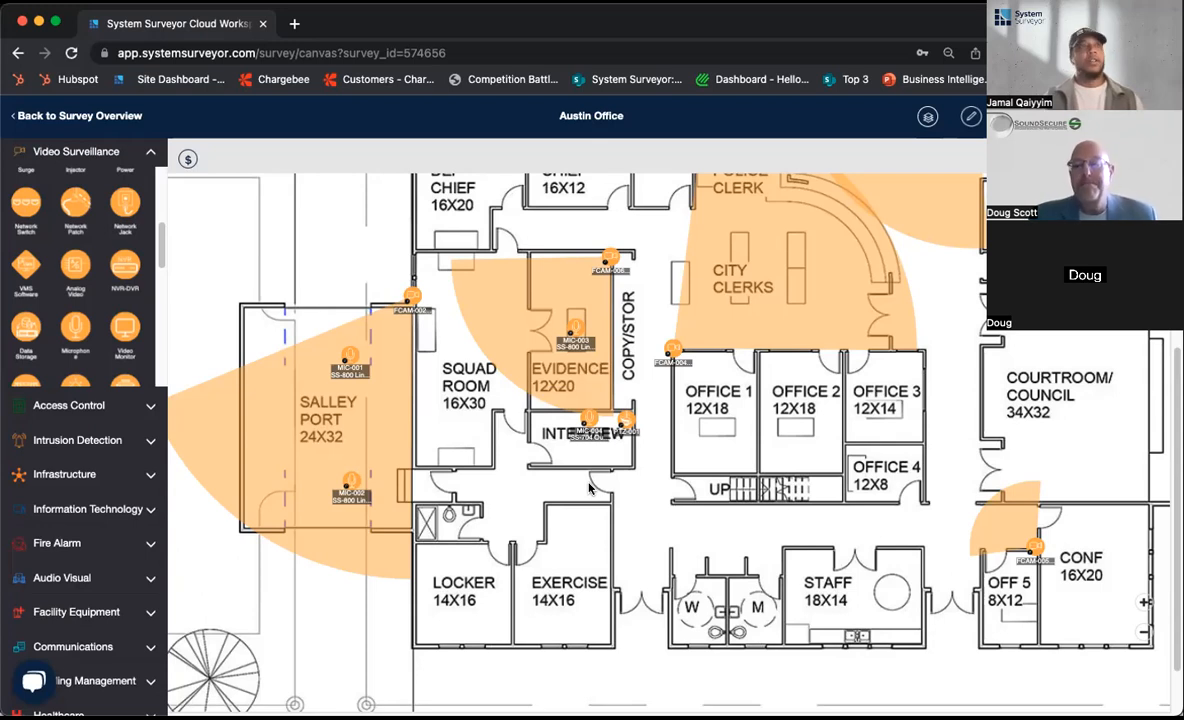
left_click_drag(715, 557, 605, 662)
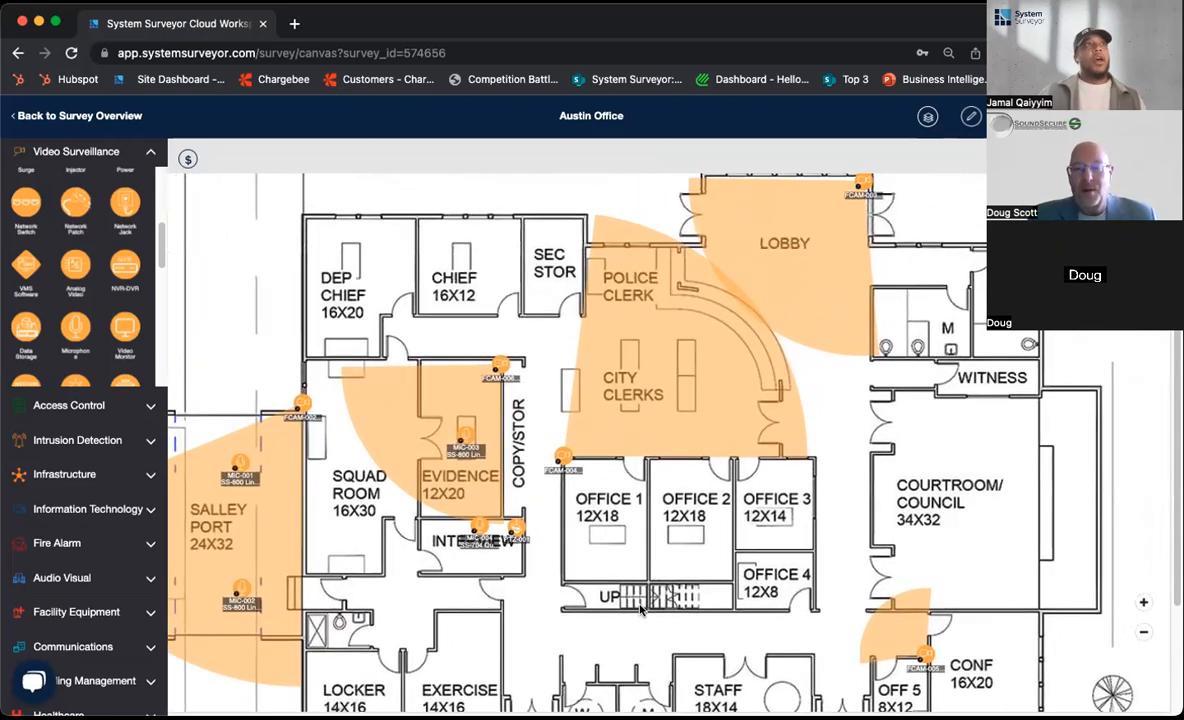
left_click_drag(637, 608, 626, 636)
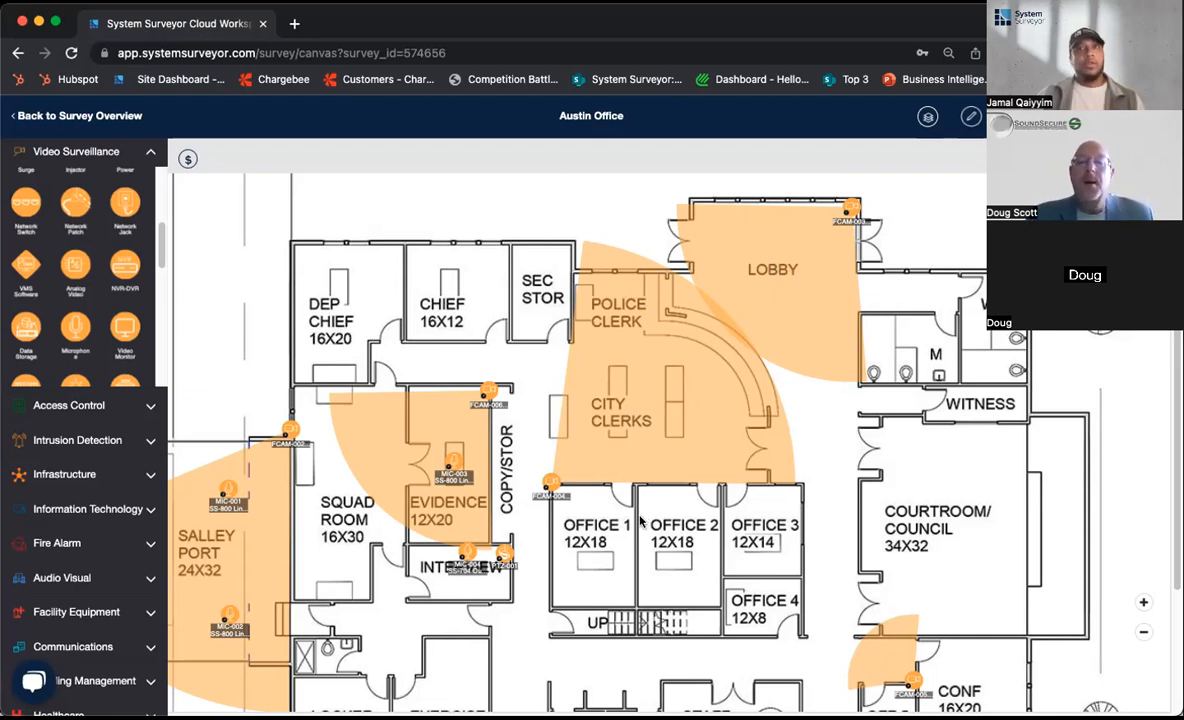
- Place two microphones along the curved counter of the clerks' area, one near its lower end and one near its upper end
left_click_drag(76, 331, 741, 384)
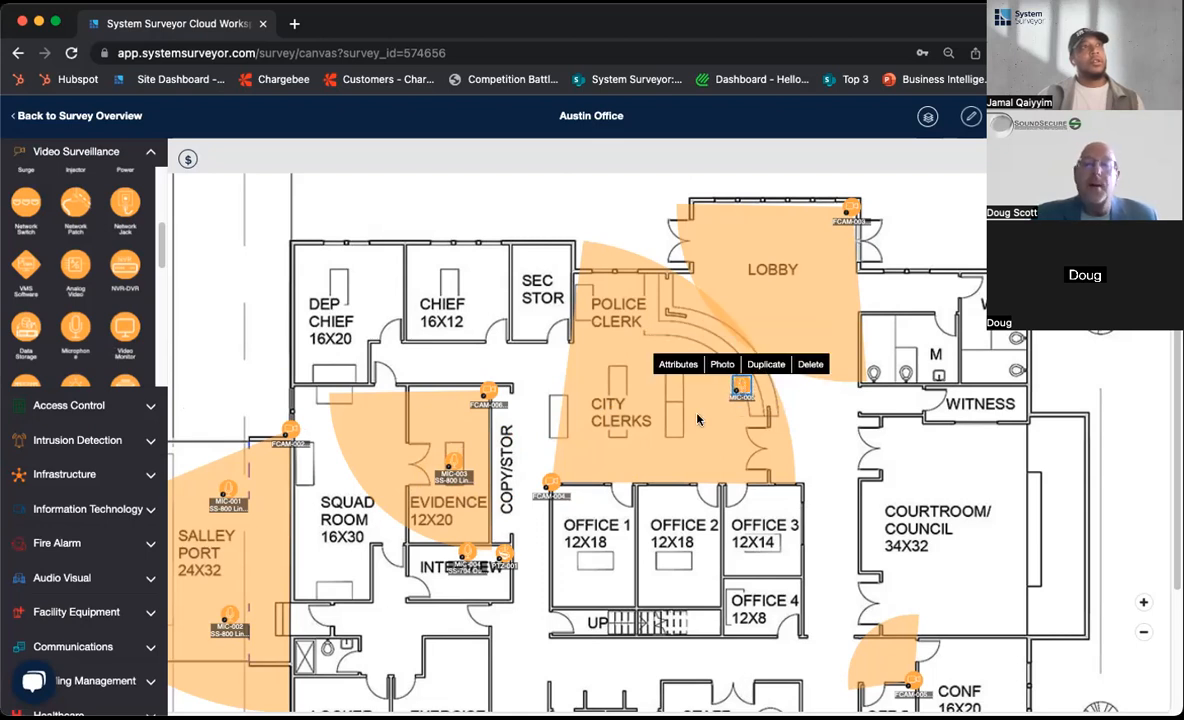
left_click_drag(70, 306, 678, 331)
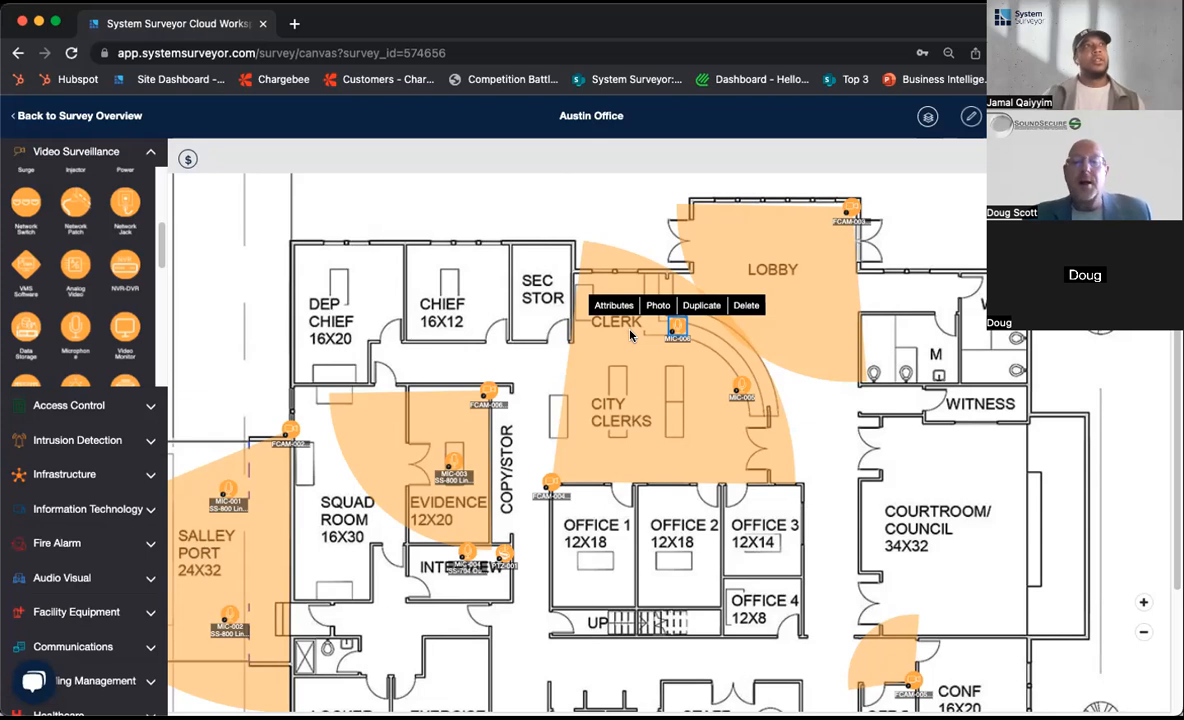
left_click(515, 374)
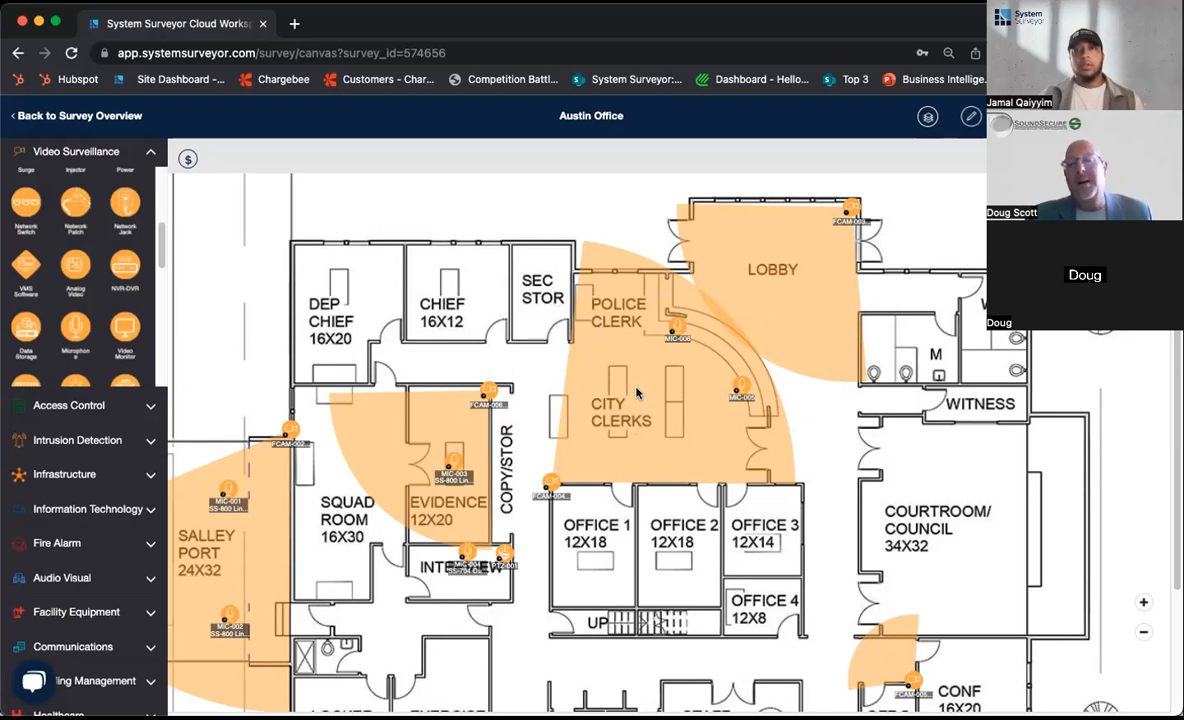
- Assign the SS-800 Line Level Microphone profile to the microphone near the upper end of the curved clerks' counter
left_click(674, 330)
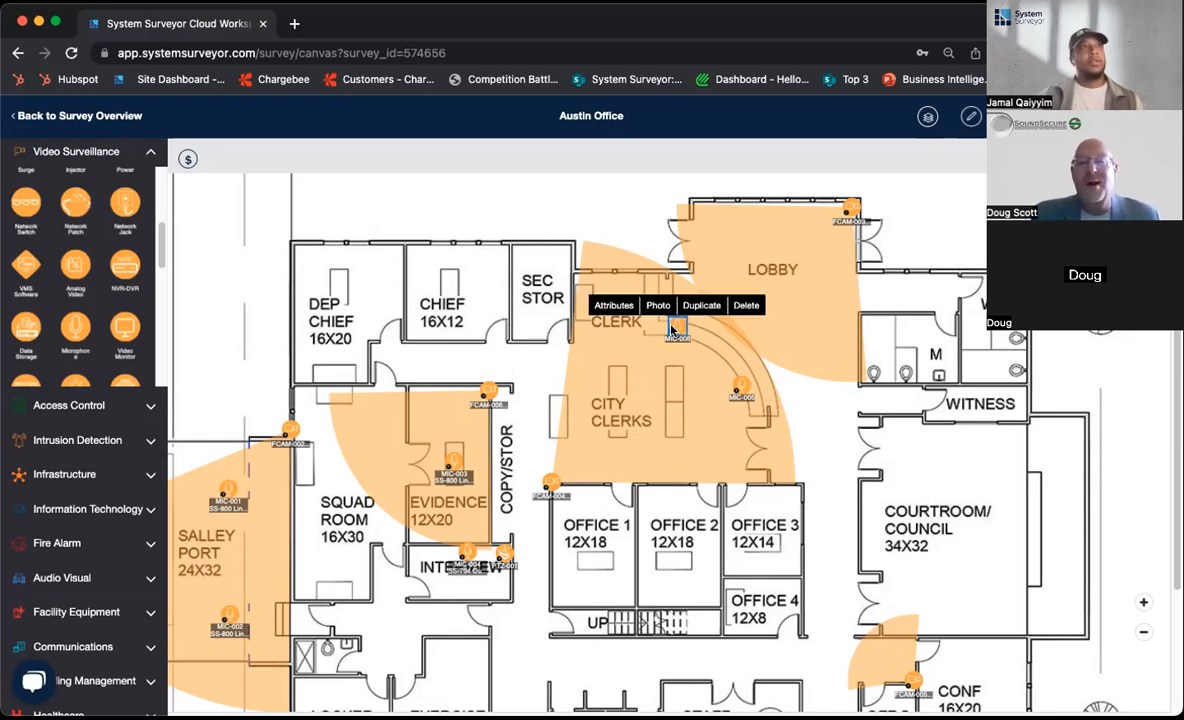
left_click(612, 308)
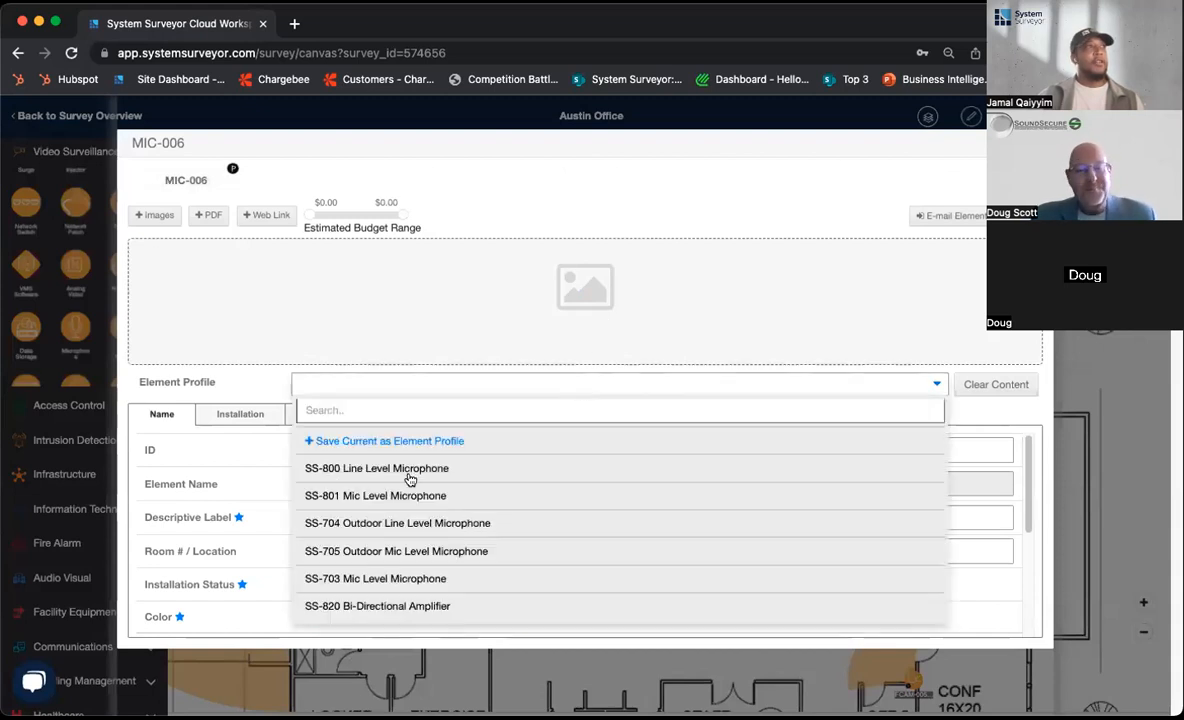
left_click(430, 468)
left_click(1030, 143)
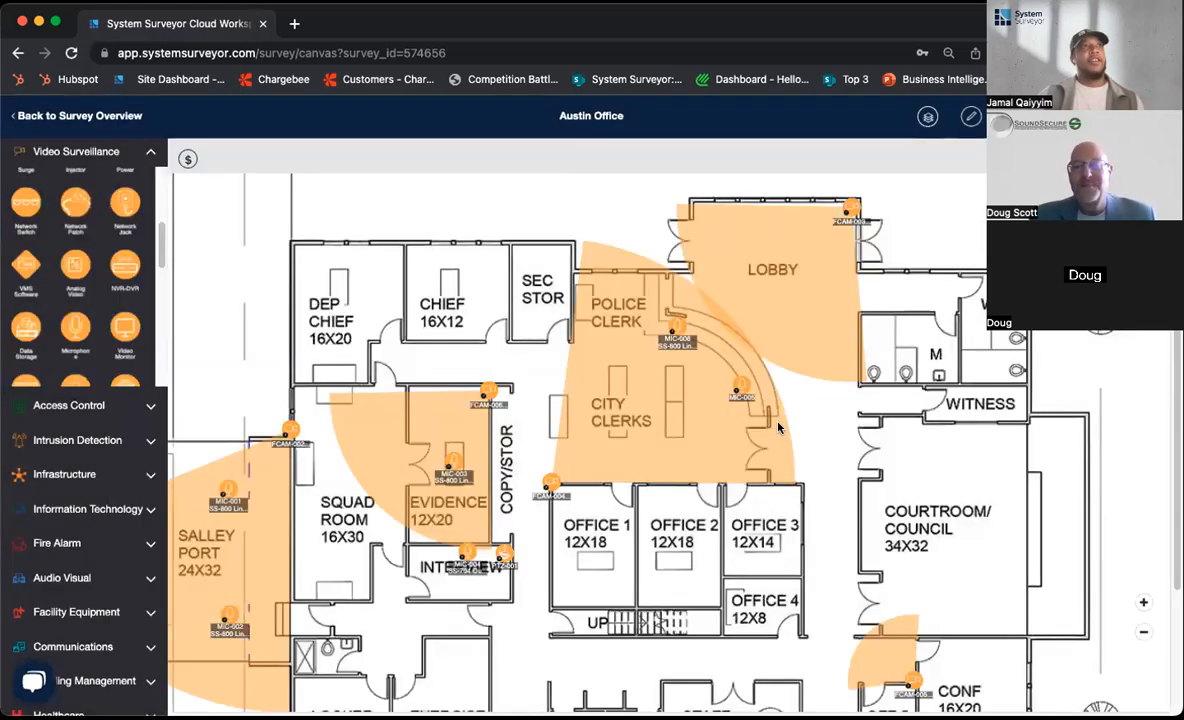
- Assign the SS-800 Line Level Microphone profile to the microphone near the lower end of the curved clerks' counter
left_click(735, 387)
left_click(685, 364)
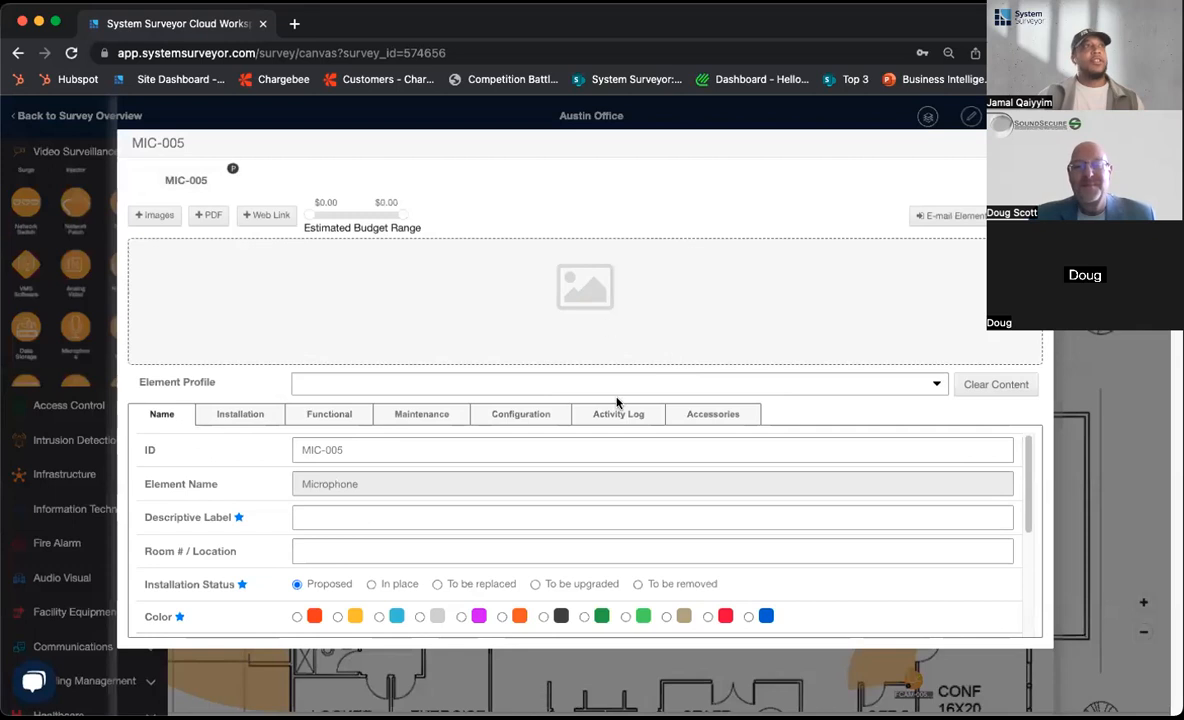
left_click(570, 383)
left_click(444, 470)
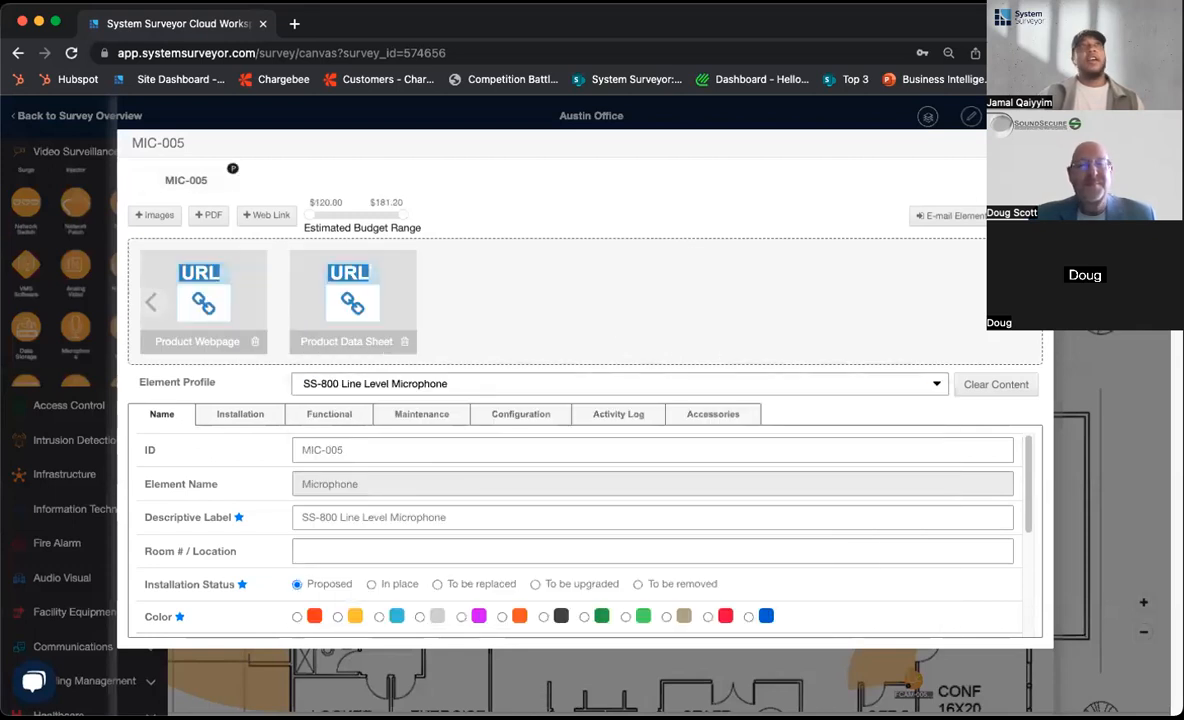
left_click(1030, 143)
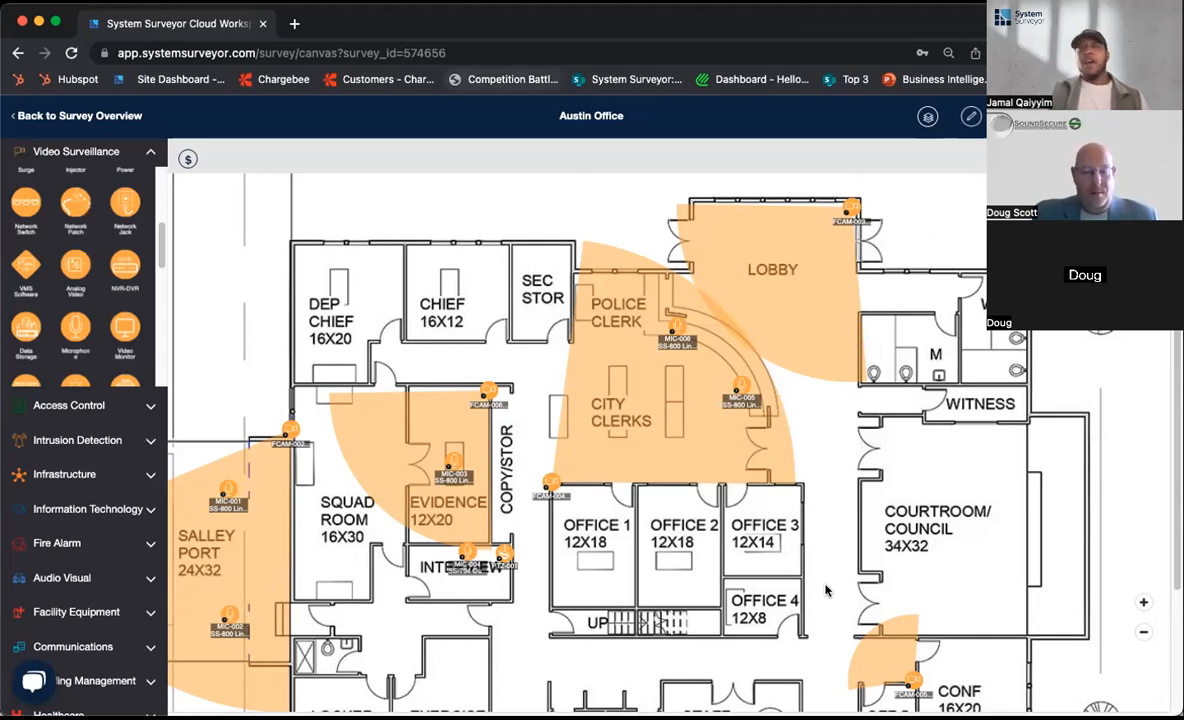
- Switch to the PowerPoint slide show of the System Surveyor_SoundSecure Webinar 2023 presentation
key("super+Tab")
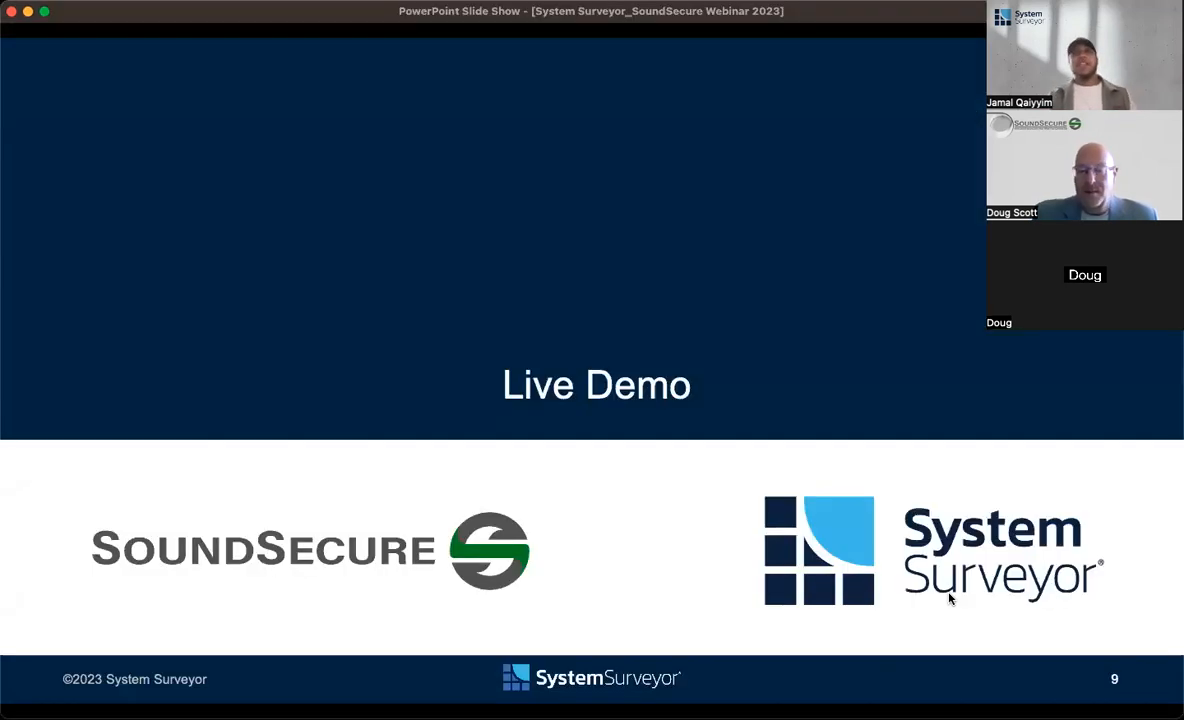